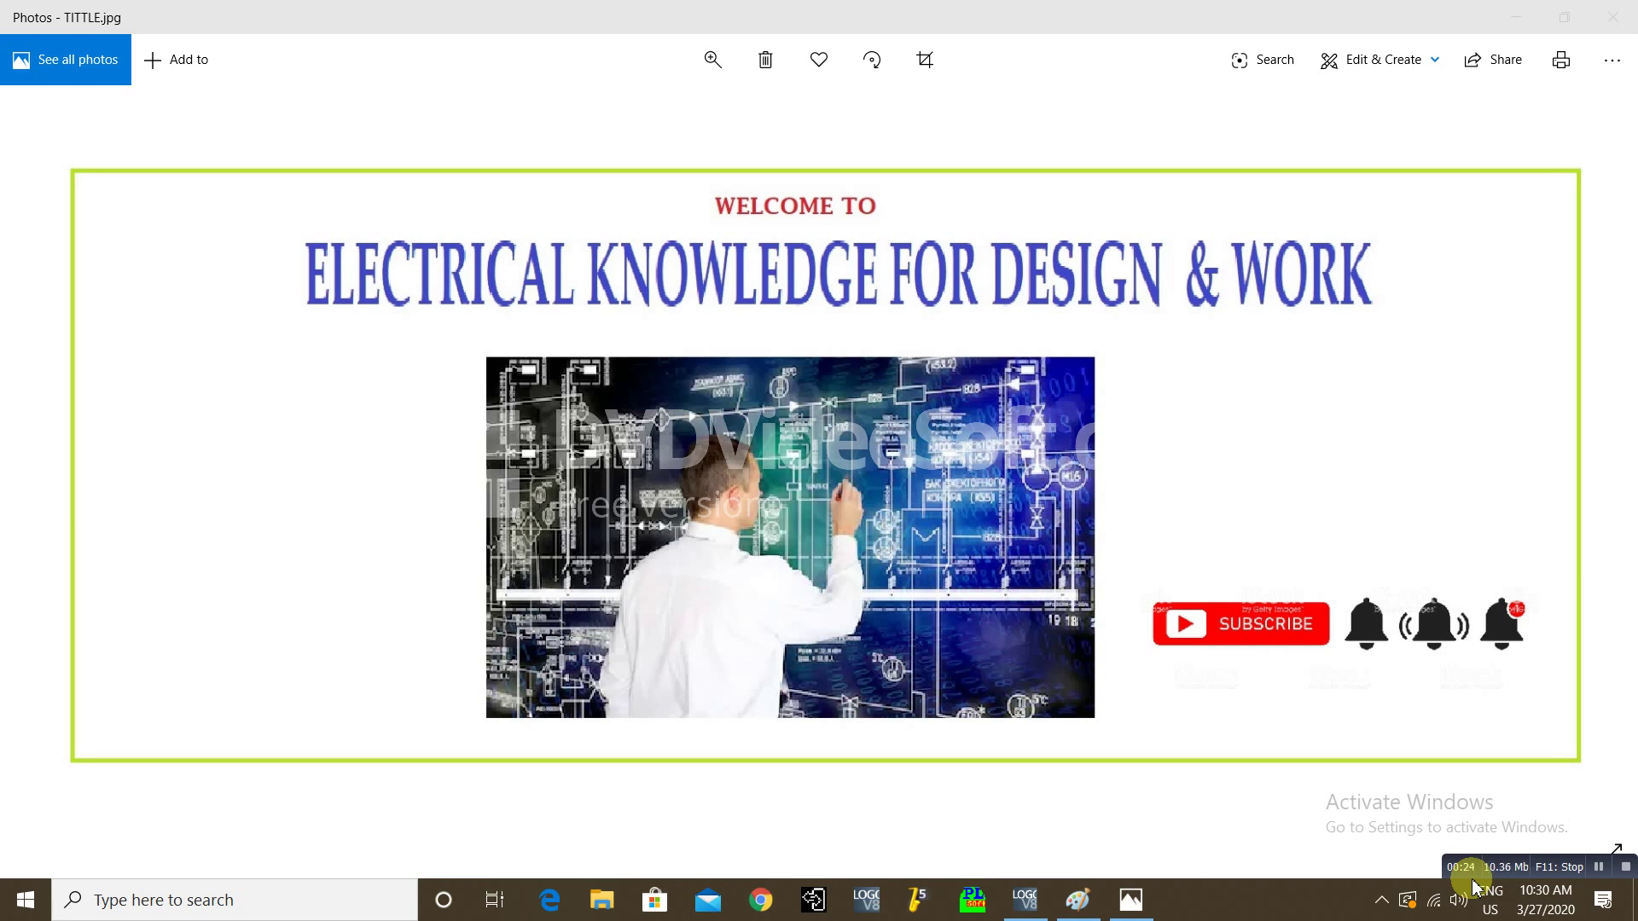
- Switch from the Photos title image to LOGO!Soft Comfort
{"action": "left_click", "coordinate": [1025, 900]}
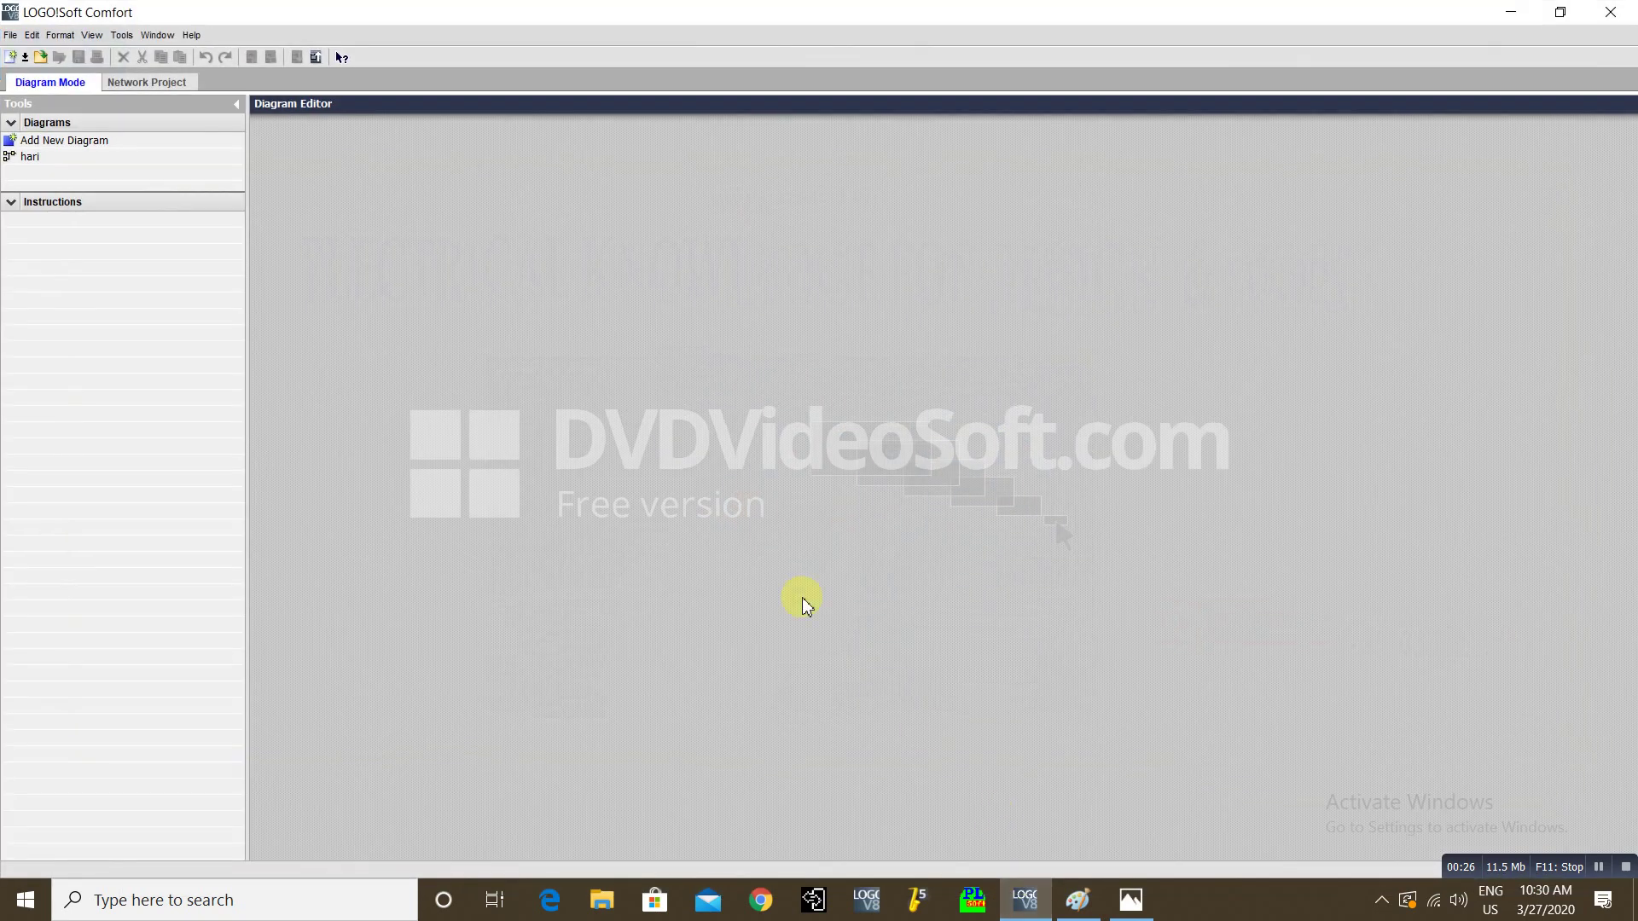
- Create a new function block diagram (FBD), Circuit Diagram1, from the File > New menu
{"action": "left_click", "coordinate": [10, 36]}
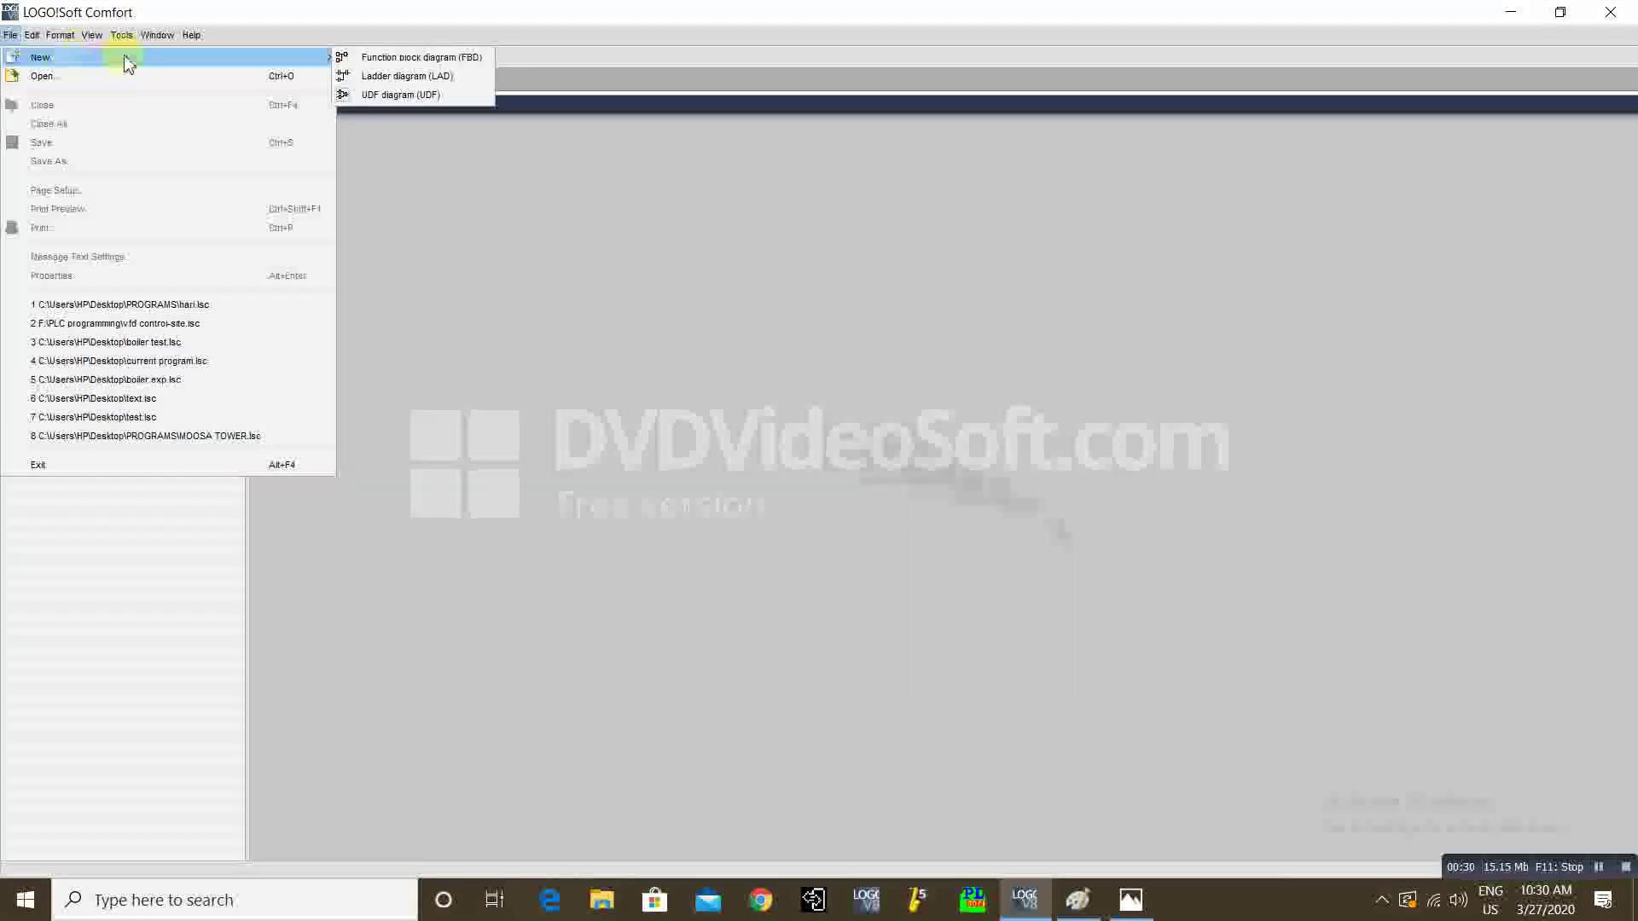
{"action": "mouse_move", "coordinate": [249, 54]}
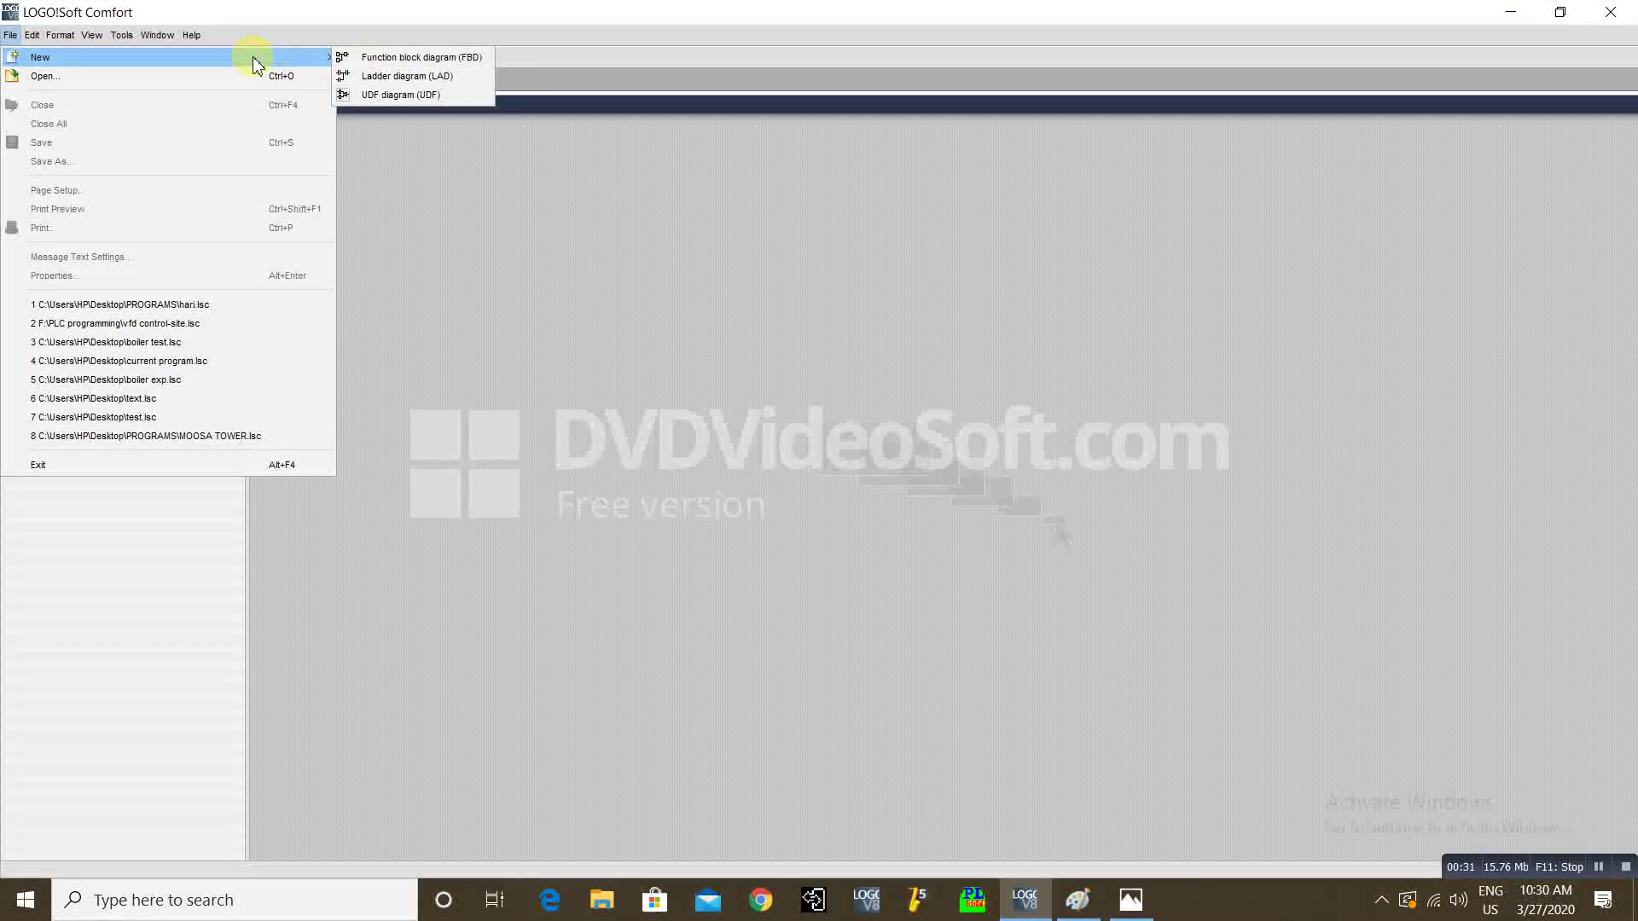
{"action": "left_click", "coordinate": [376, 60]}
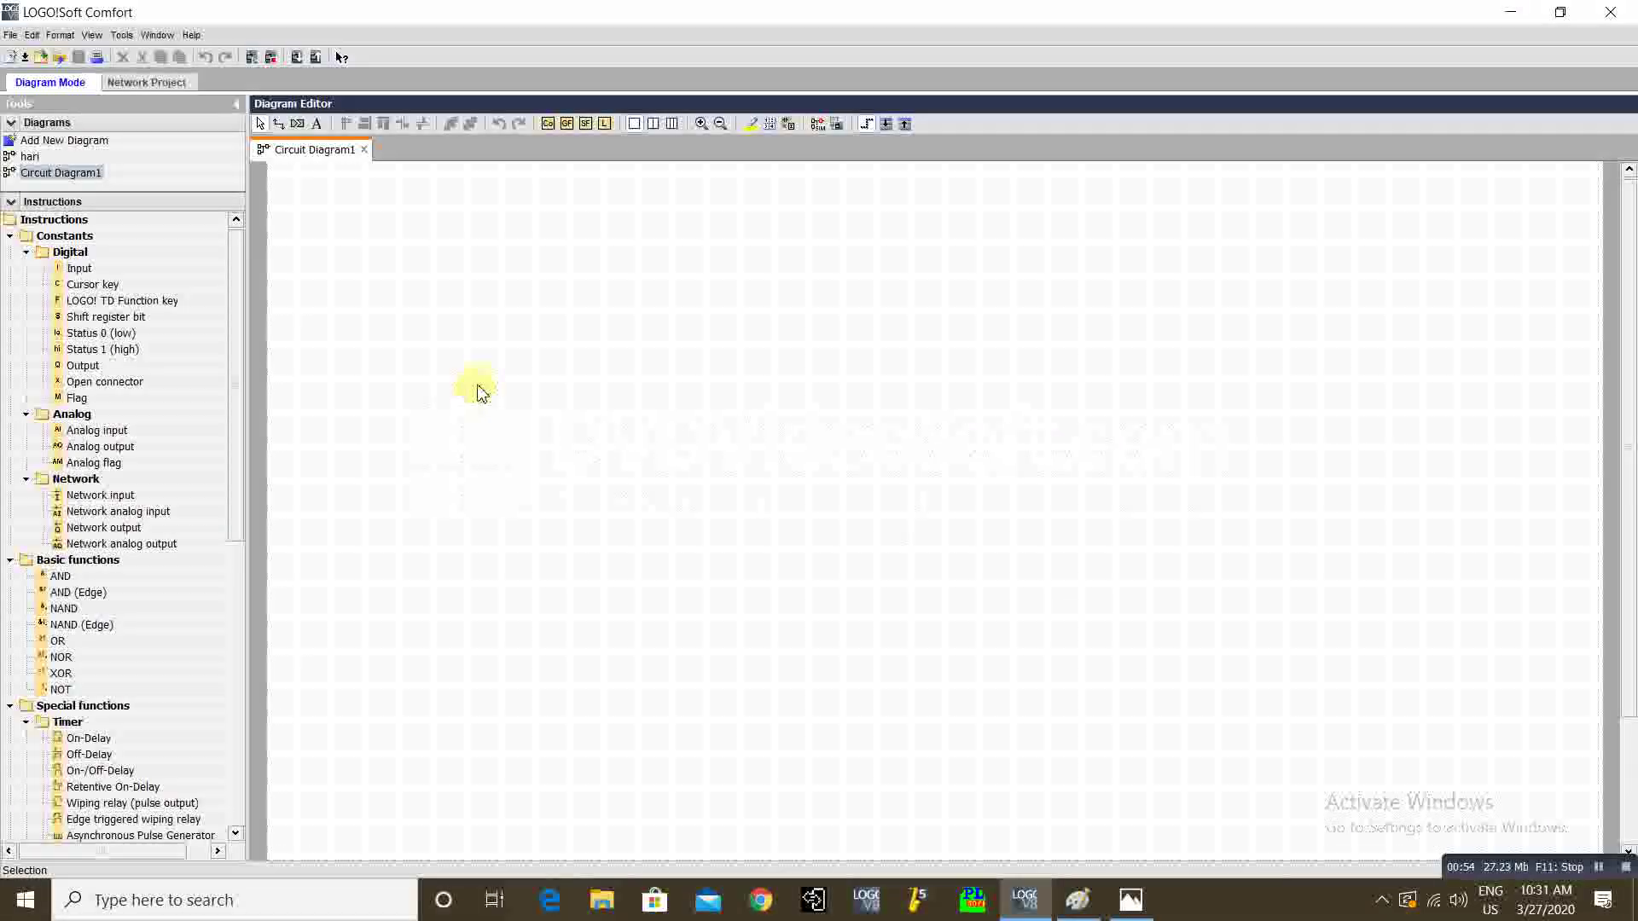
- Place NAND block B001 on the canvas with output Q1 to its right
{"action": "left_click", "coordinate": [68, 609]}
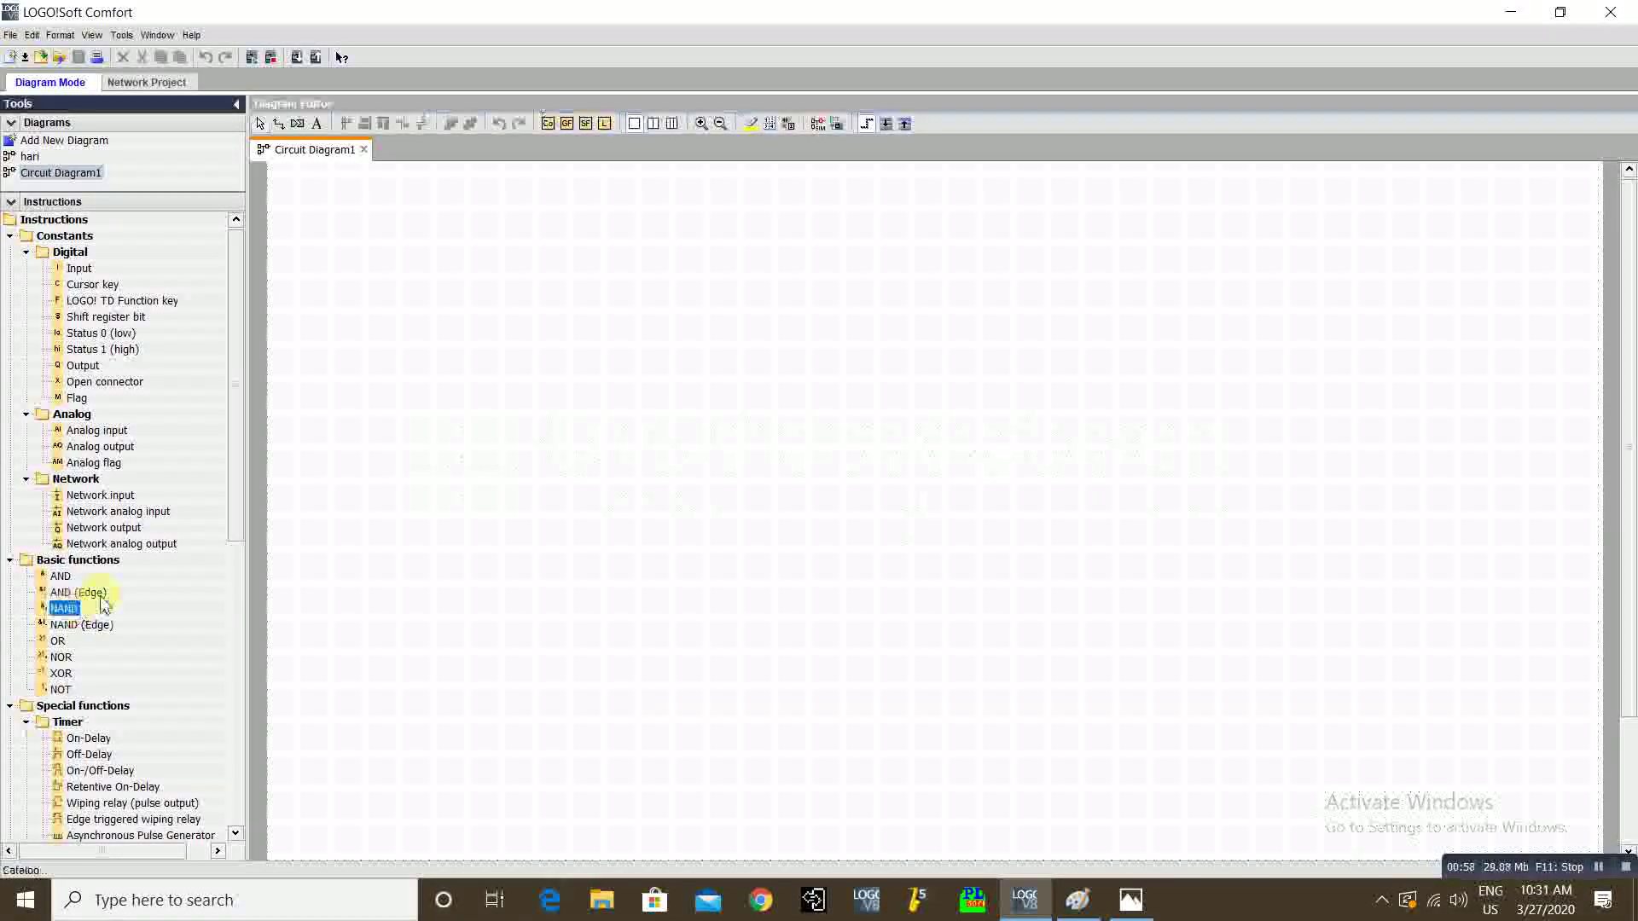
{"action": "left_click", "coordinate": [490, 345]}
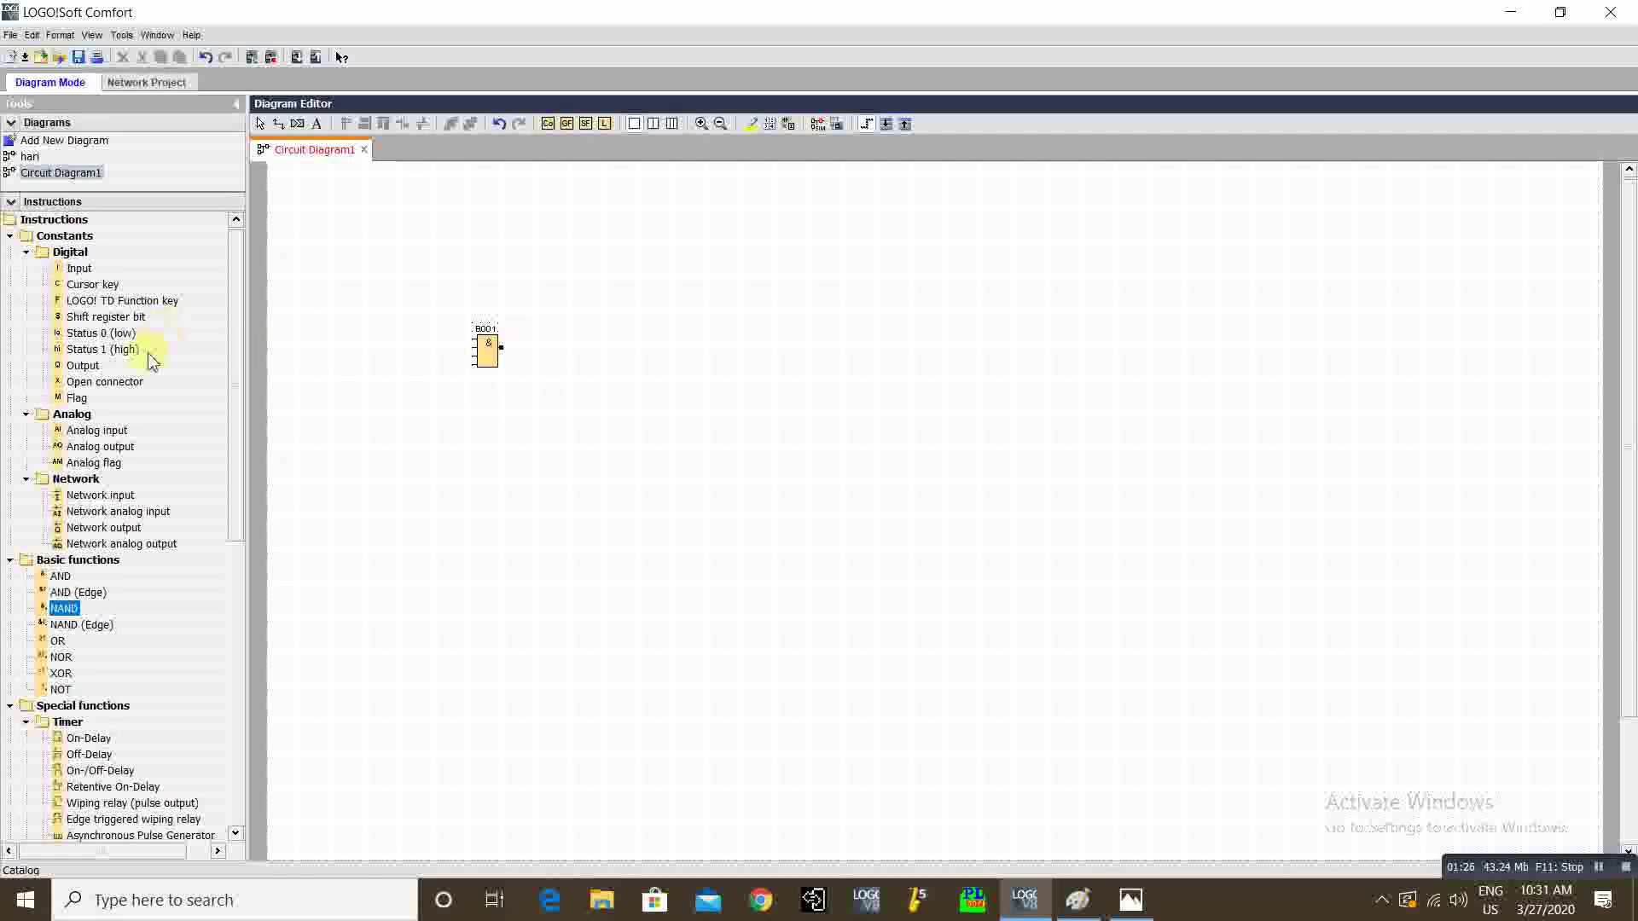
{"action": "left_click_drag", "start_coordinate": [83, 365], "coordinate": [663, 353]}
{"action": "left_click", "coordinate": [259, 122]}
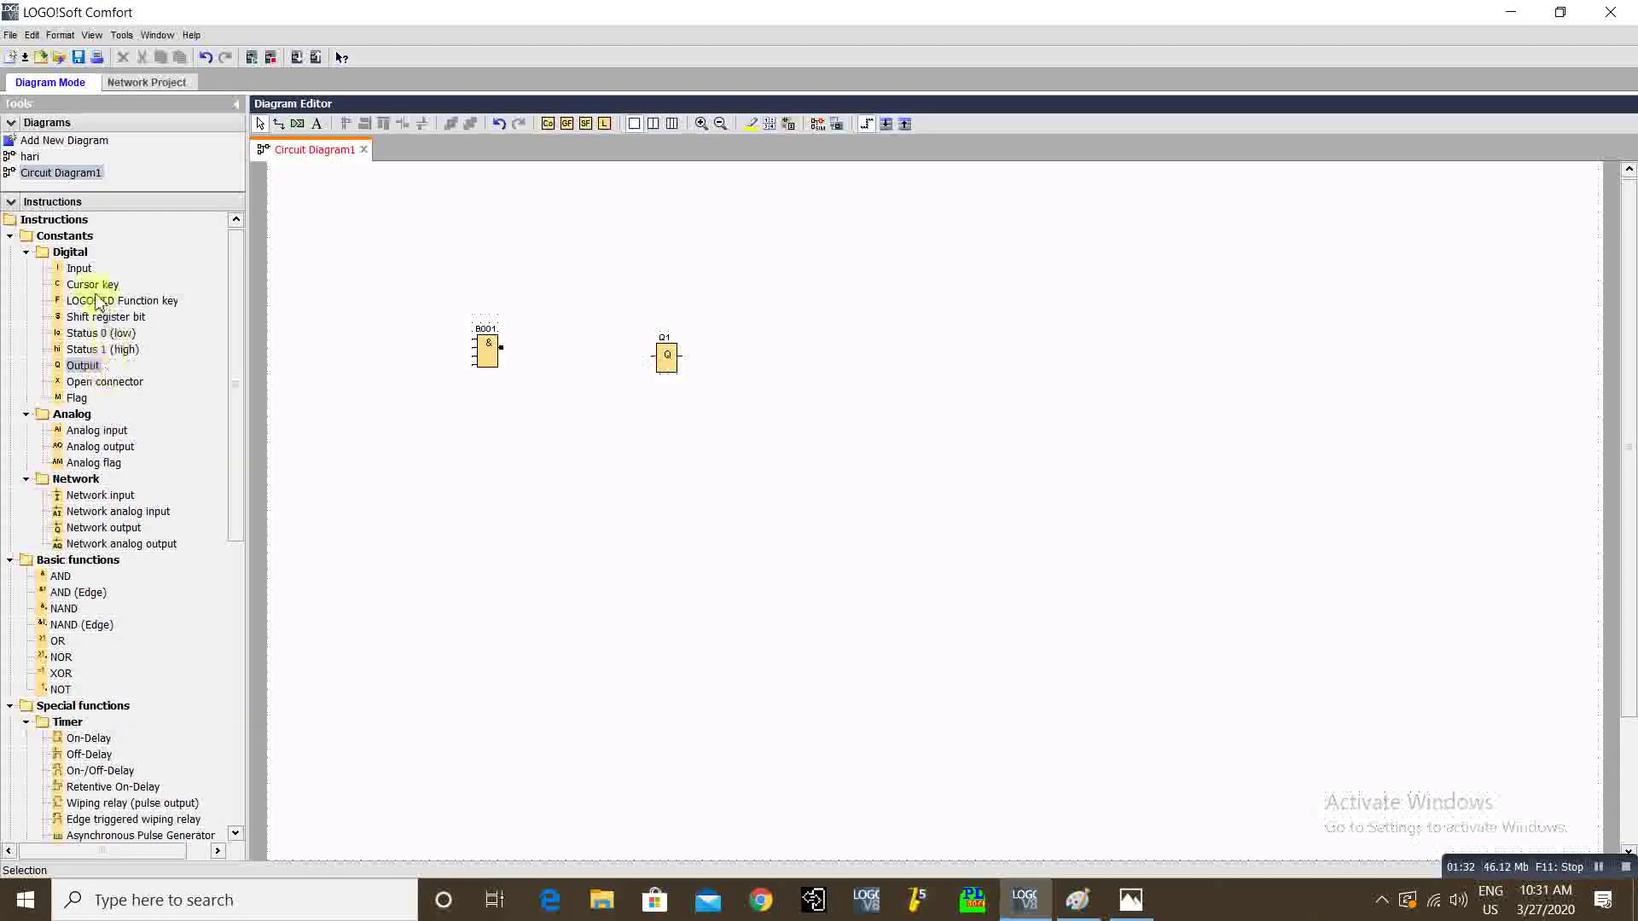
- Stack four digital inputs I1–I4 to the left of the NAND block
{"action": "left_click", "coordinate": [76, 268]}
{"action": "left_click", "coordinate": [350, 339]}
{"action": "left_click", "coordinate": [354, 420]}
{"action": "left_click", "coordinate": [374, 503]}
{"action": "left_click", "coordinate": [426, 546]}
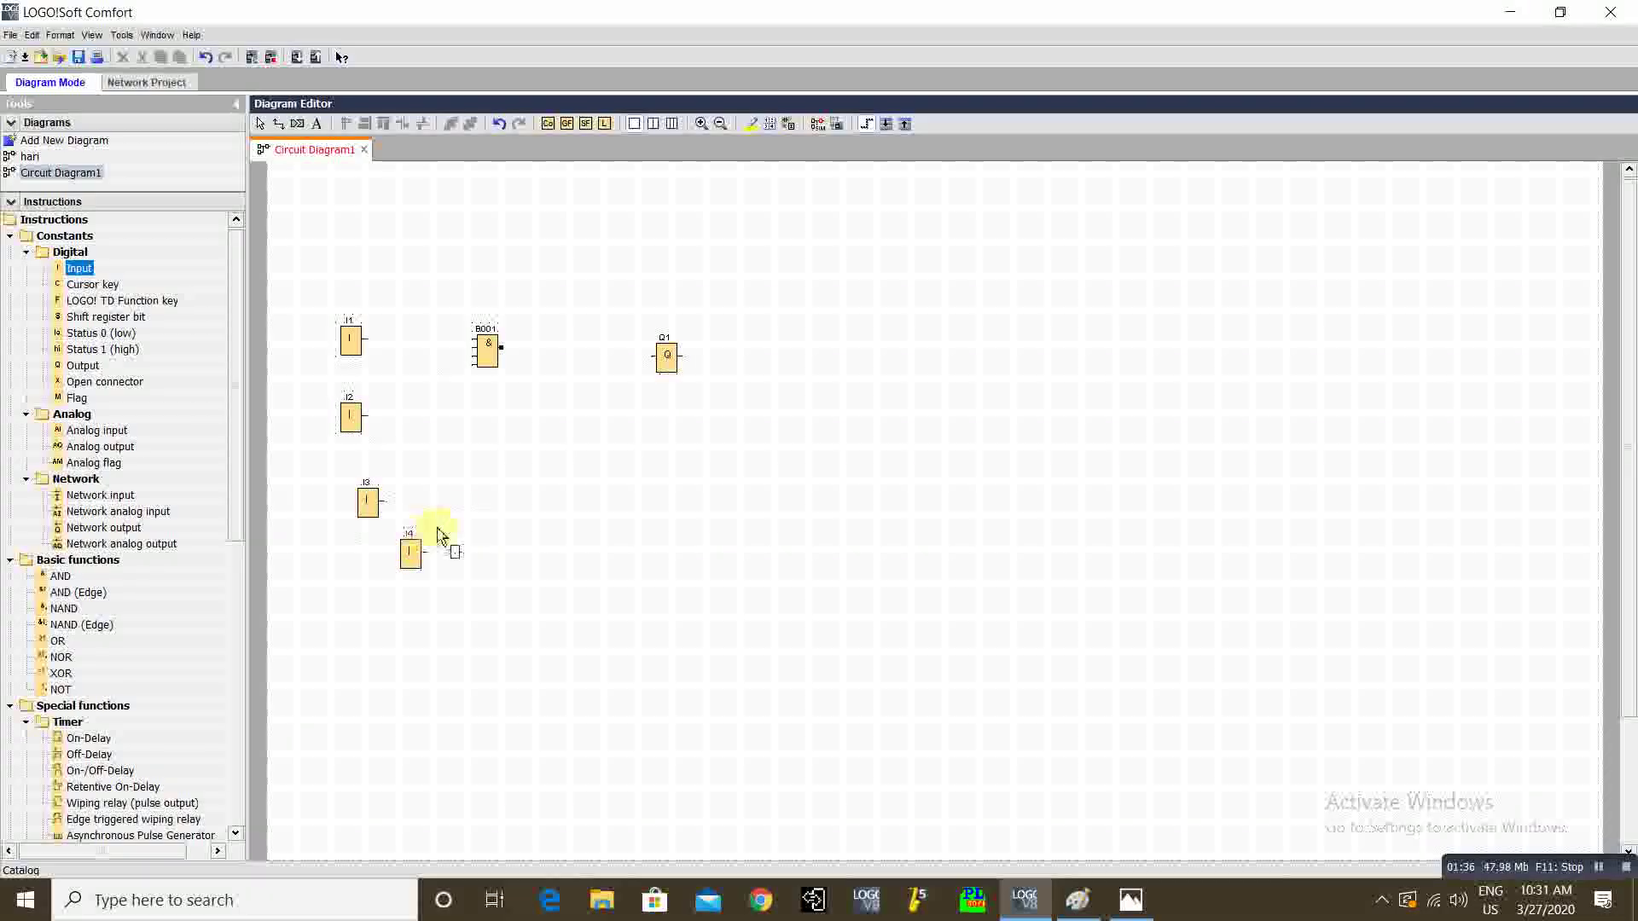
{"action": "left_click", "coordinate": [279, 123]}
- Wire inputs I1–I4 into the four inputs of NAND block B001
{"action": "left_click_drag", "start_coordinate": [367, 339], "coordinate": [476, 347]}
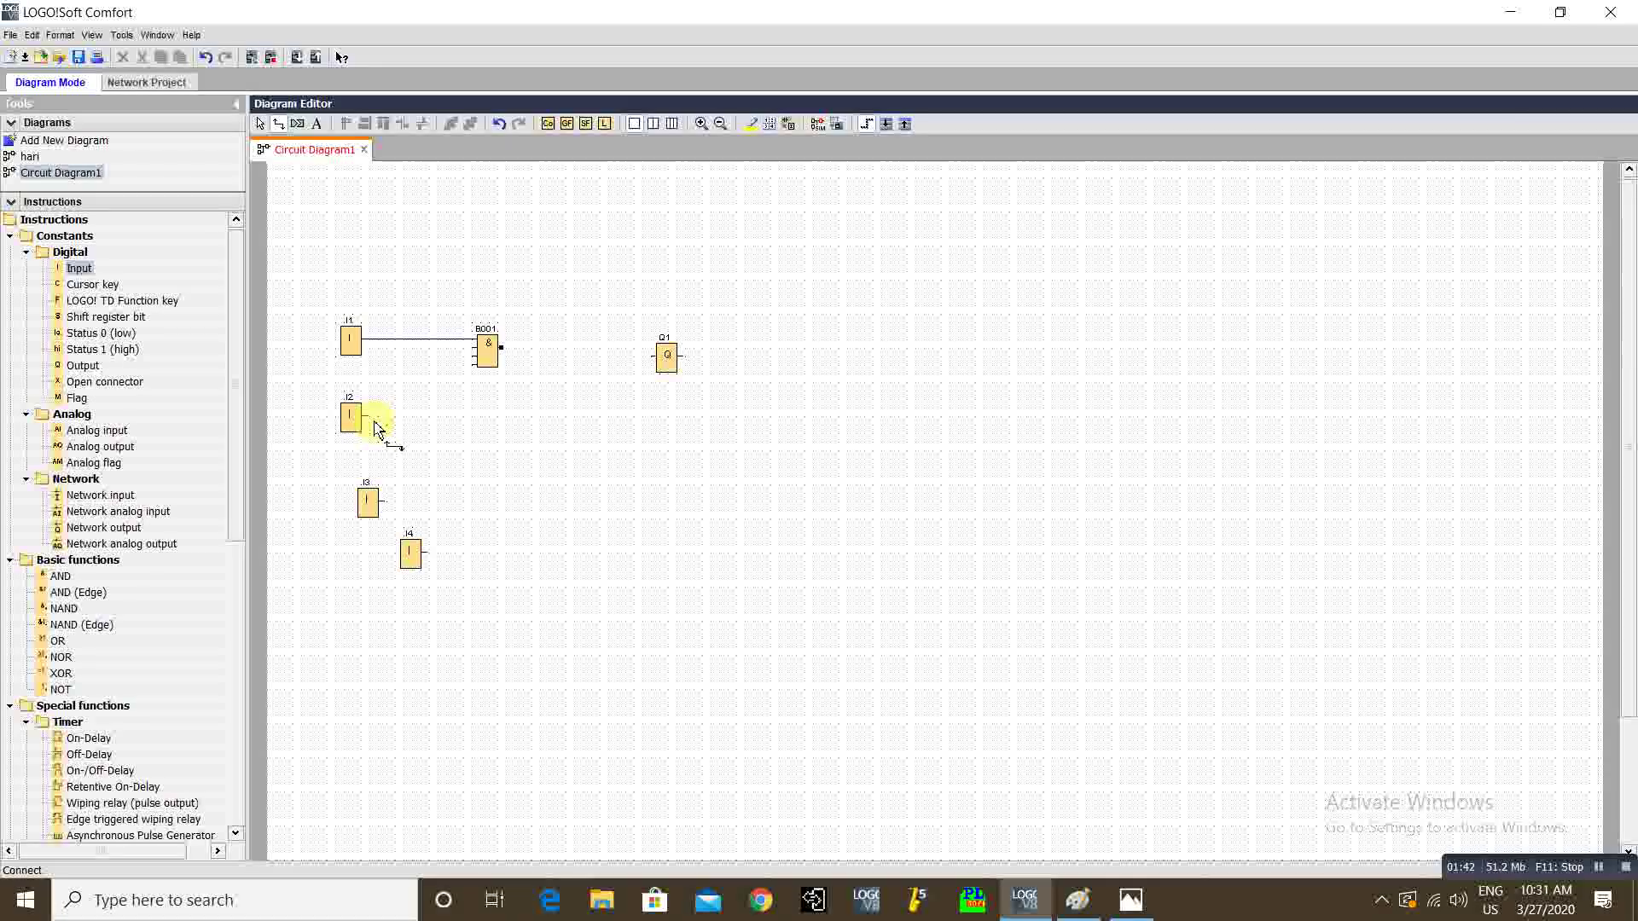
{"action": "left_click_drag", "start_coordinate": [373, 424], "coordinate": [478, 357]}
{"action": "left_click_drag", "start_coordinate": [378, 501], "coordinate": [476, 364]}
{"action": "left_click_drag", "start_coordinate": [426, 559], "coordinate": [663, 356]}
{"action": "scroll", "coordinate": [647, 421], "scroll_direction": "down", "scroll_amount": 1}
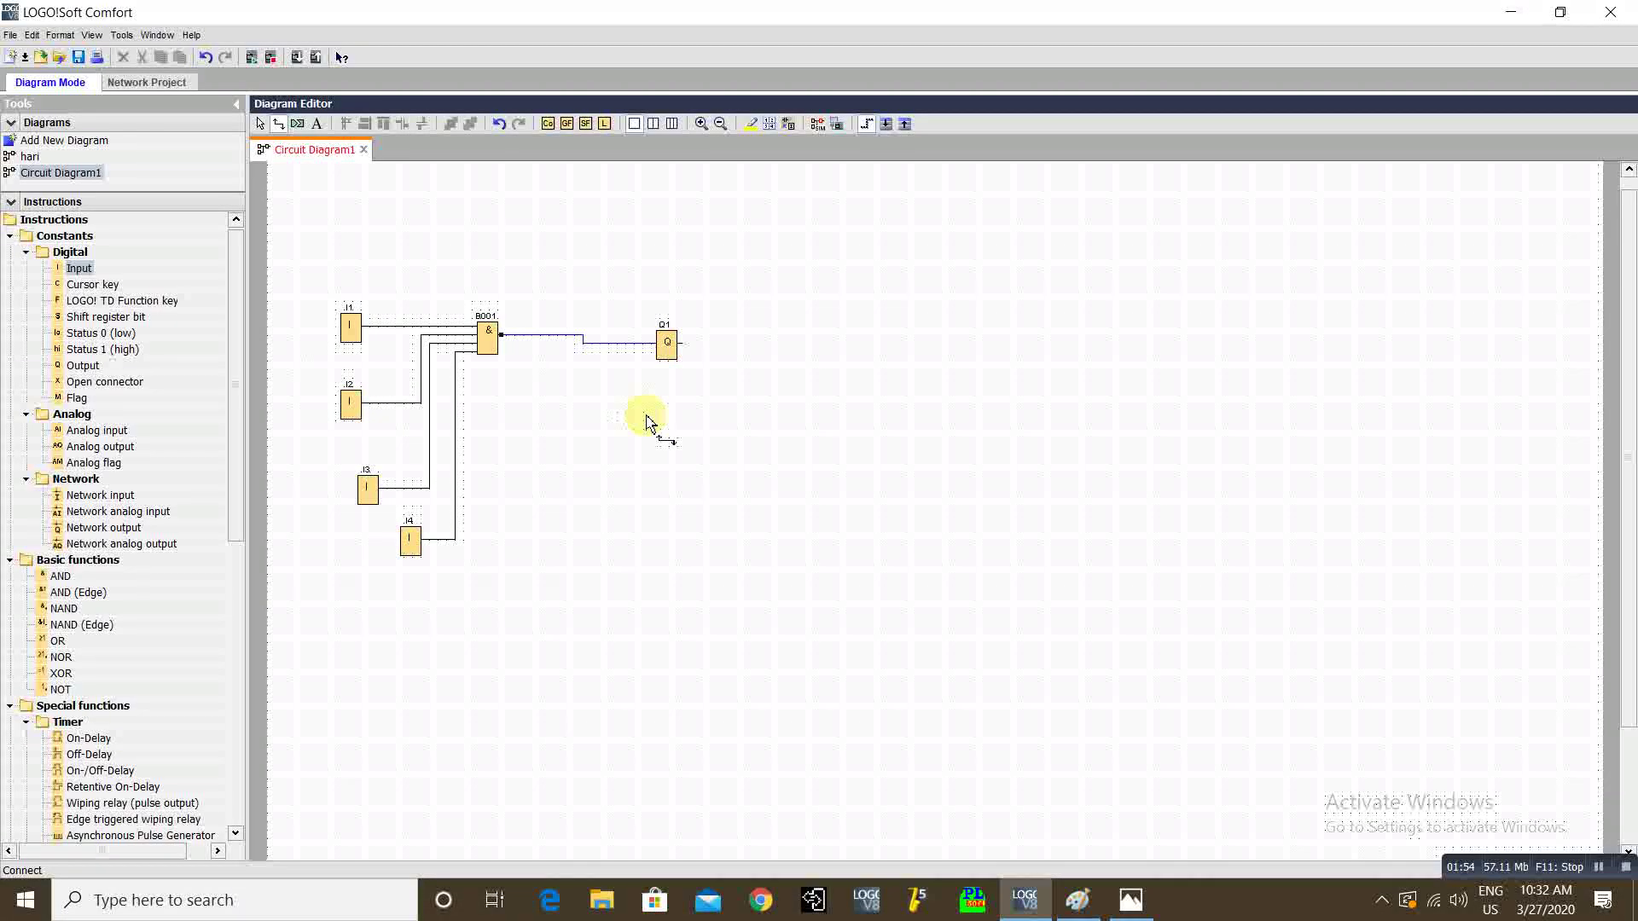
{"action": "left_click", "coordinate": [816, 130]}
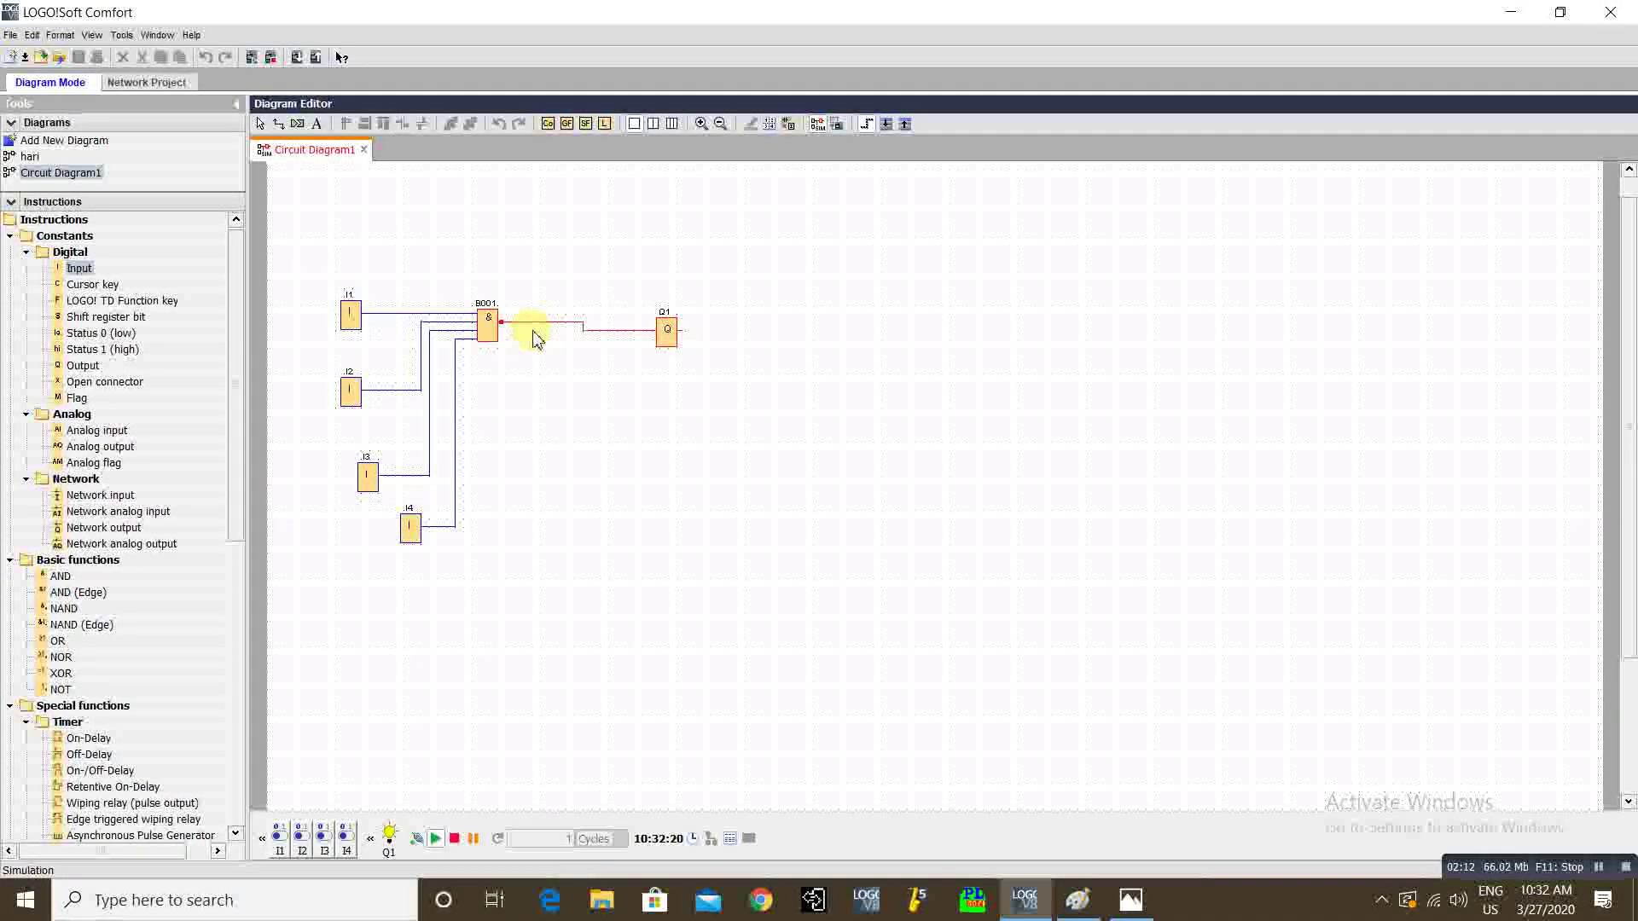
- Switch I1–I4 on, toggle I4 off and back on to watch Q1, then stop simulating
{"action": "left_click", "coordinate": [353, 317]}
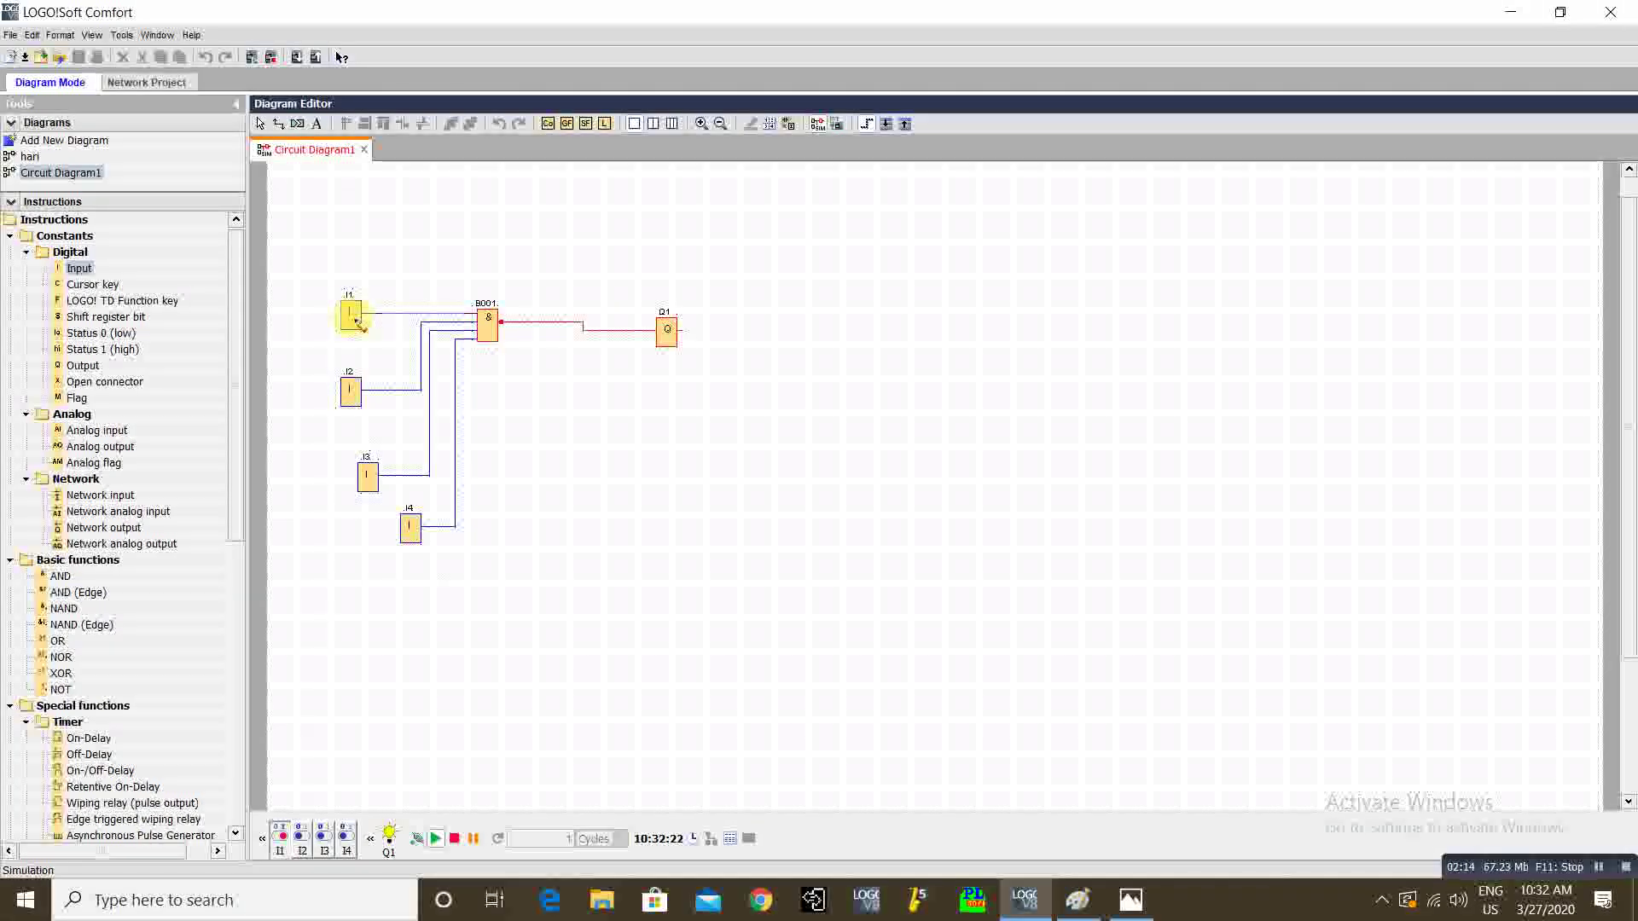
{"action": "left_click", "coordinate": [351, 392]}
{"action": "left_click", "coordinate": [366, 474]}
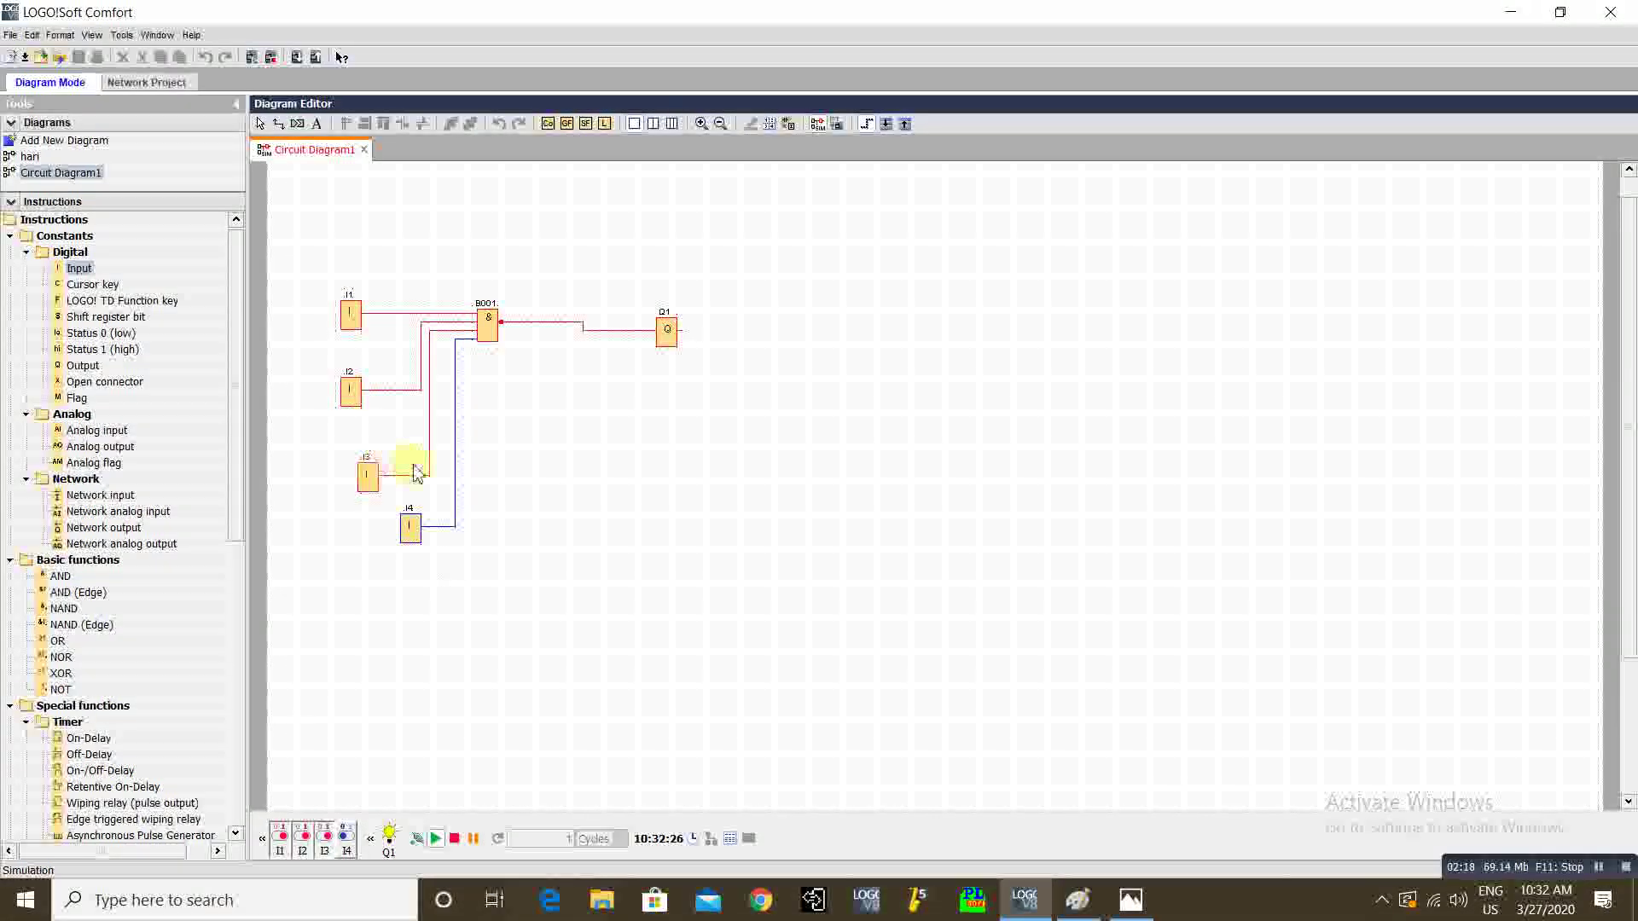
{"action": "left_click", "coordinate": [412, 525]}
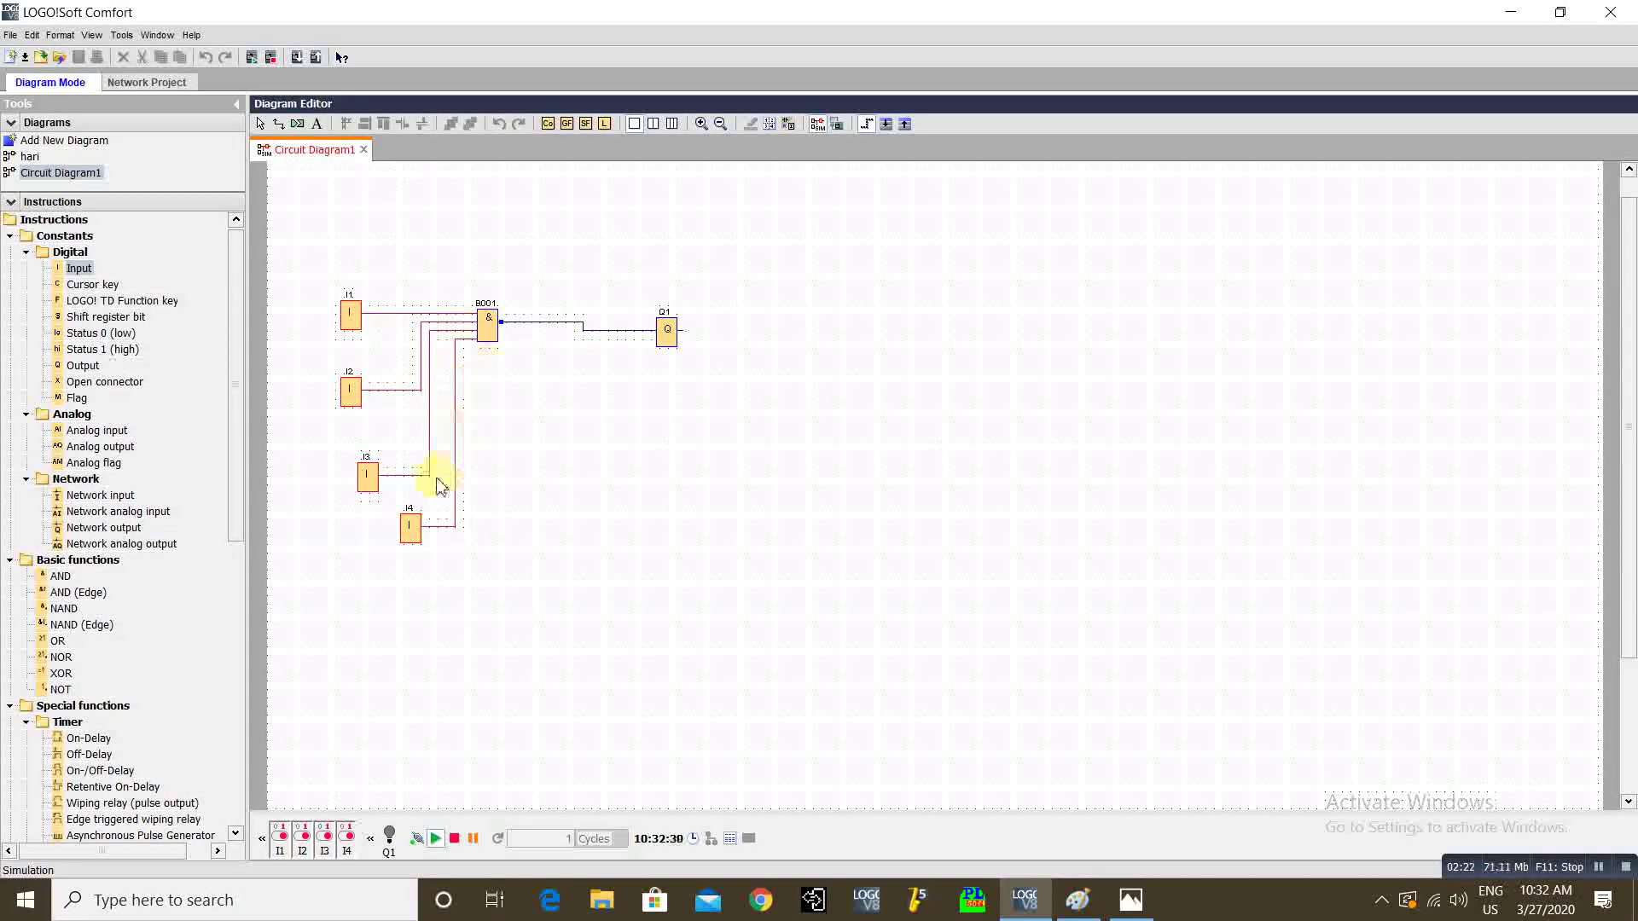
{"action": "left_click", "coordinate": [413, 529]}
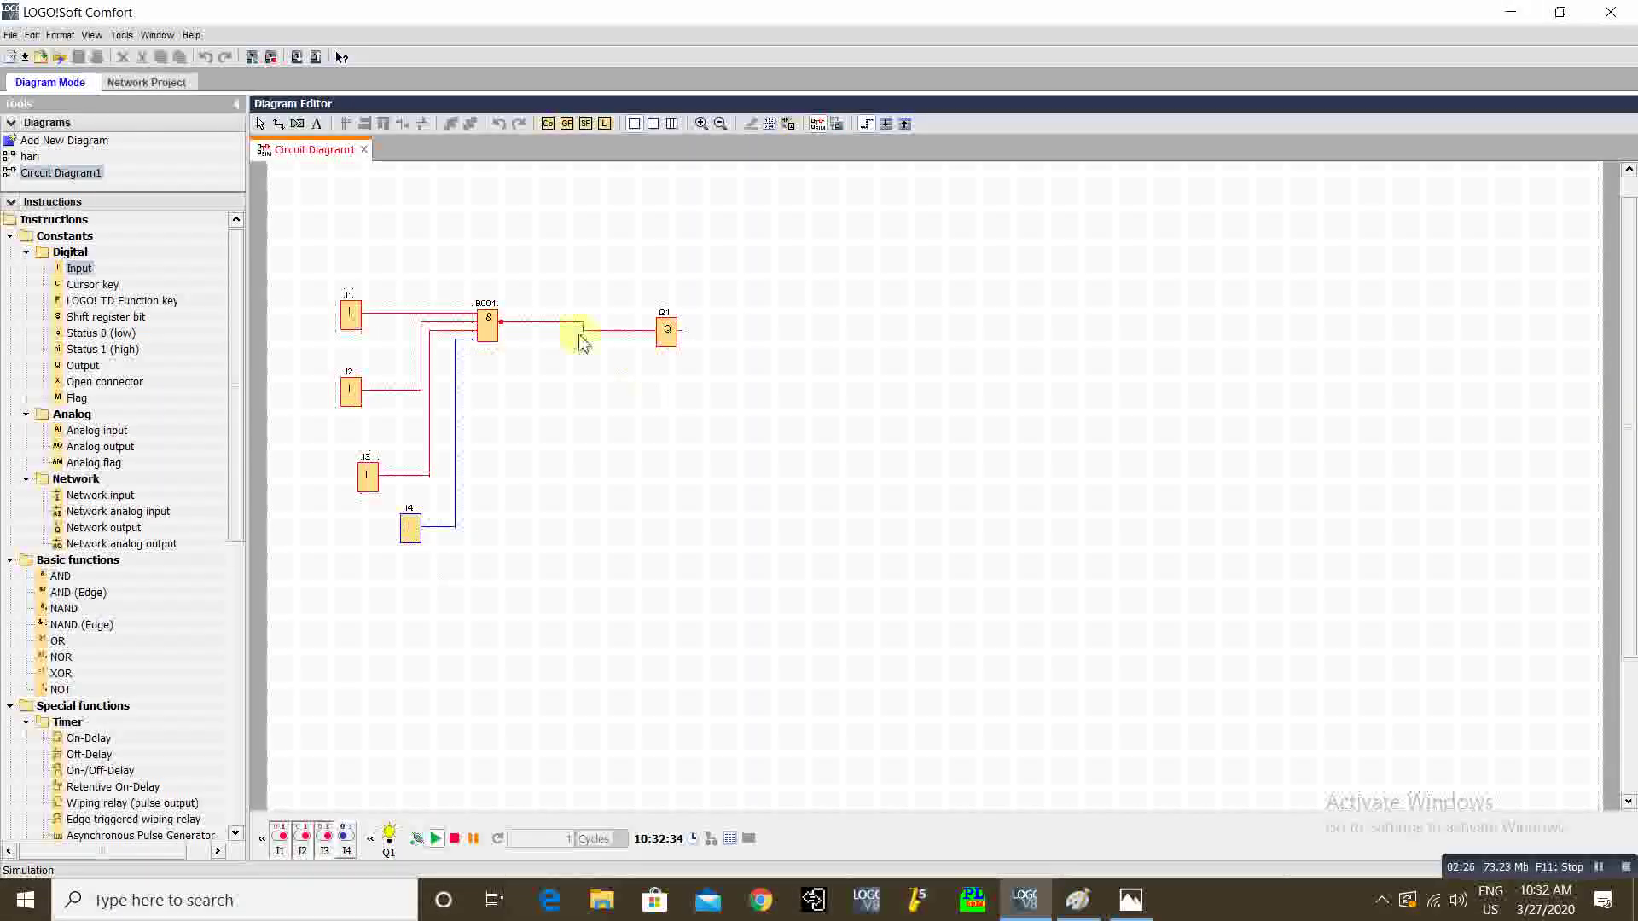
{"action": "left_click", "coordinate": [411, 529]}
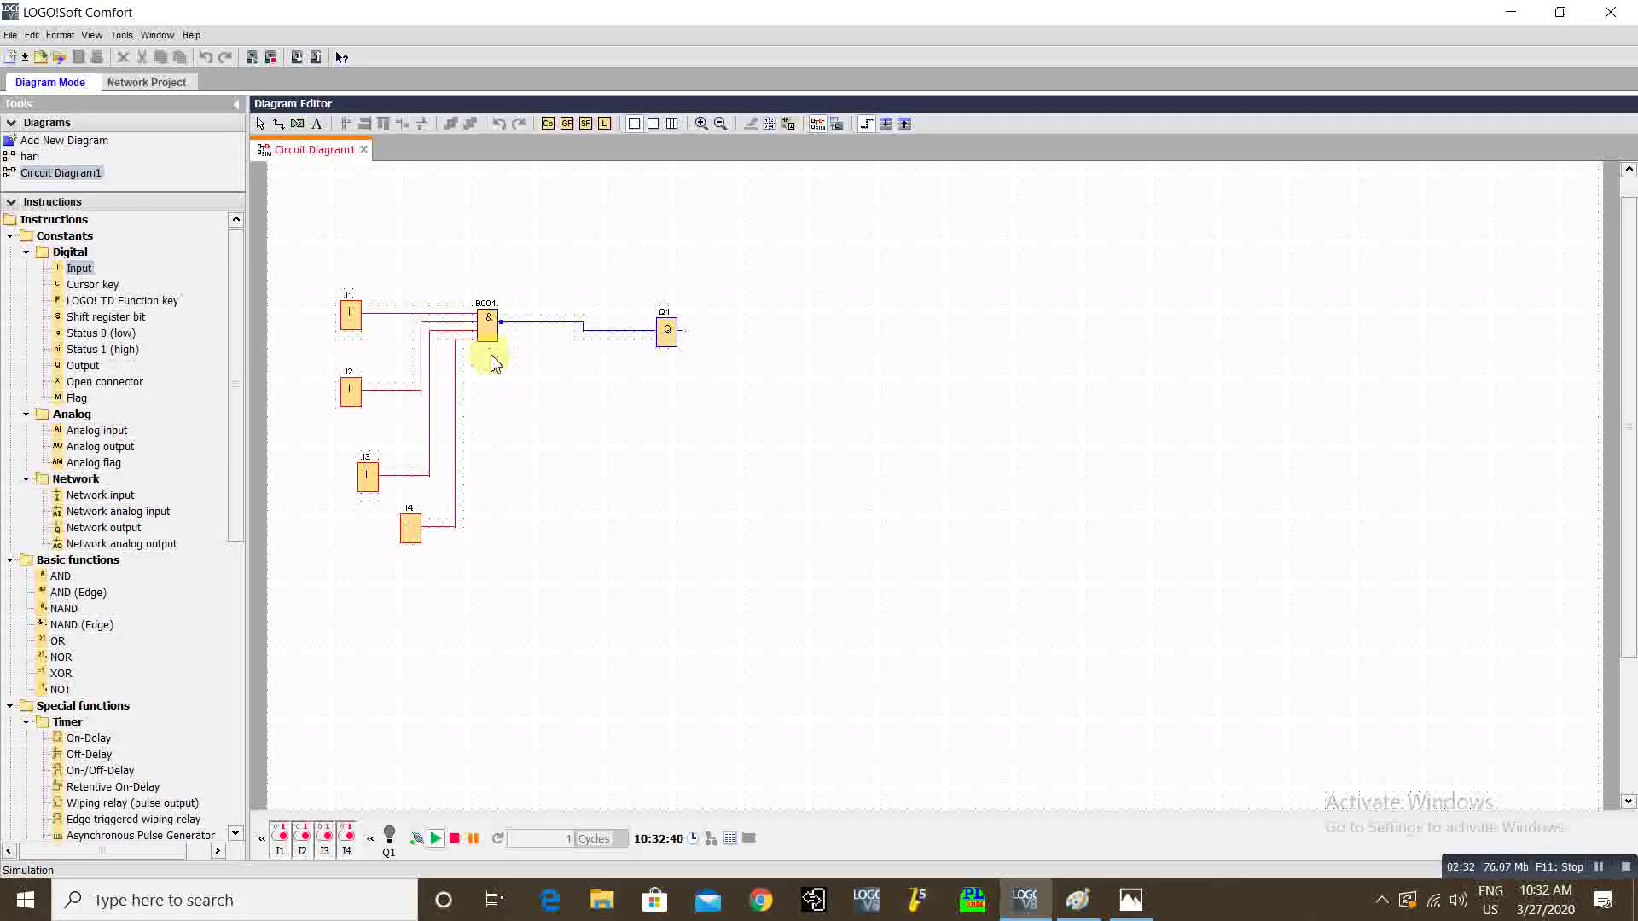
{"action": "left_click", "coordinate": [817, 124]}
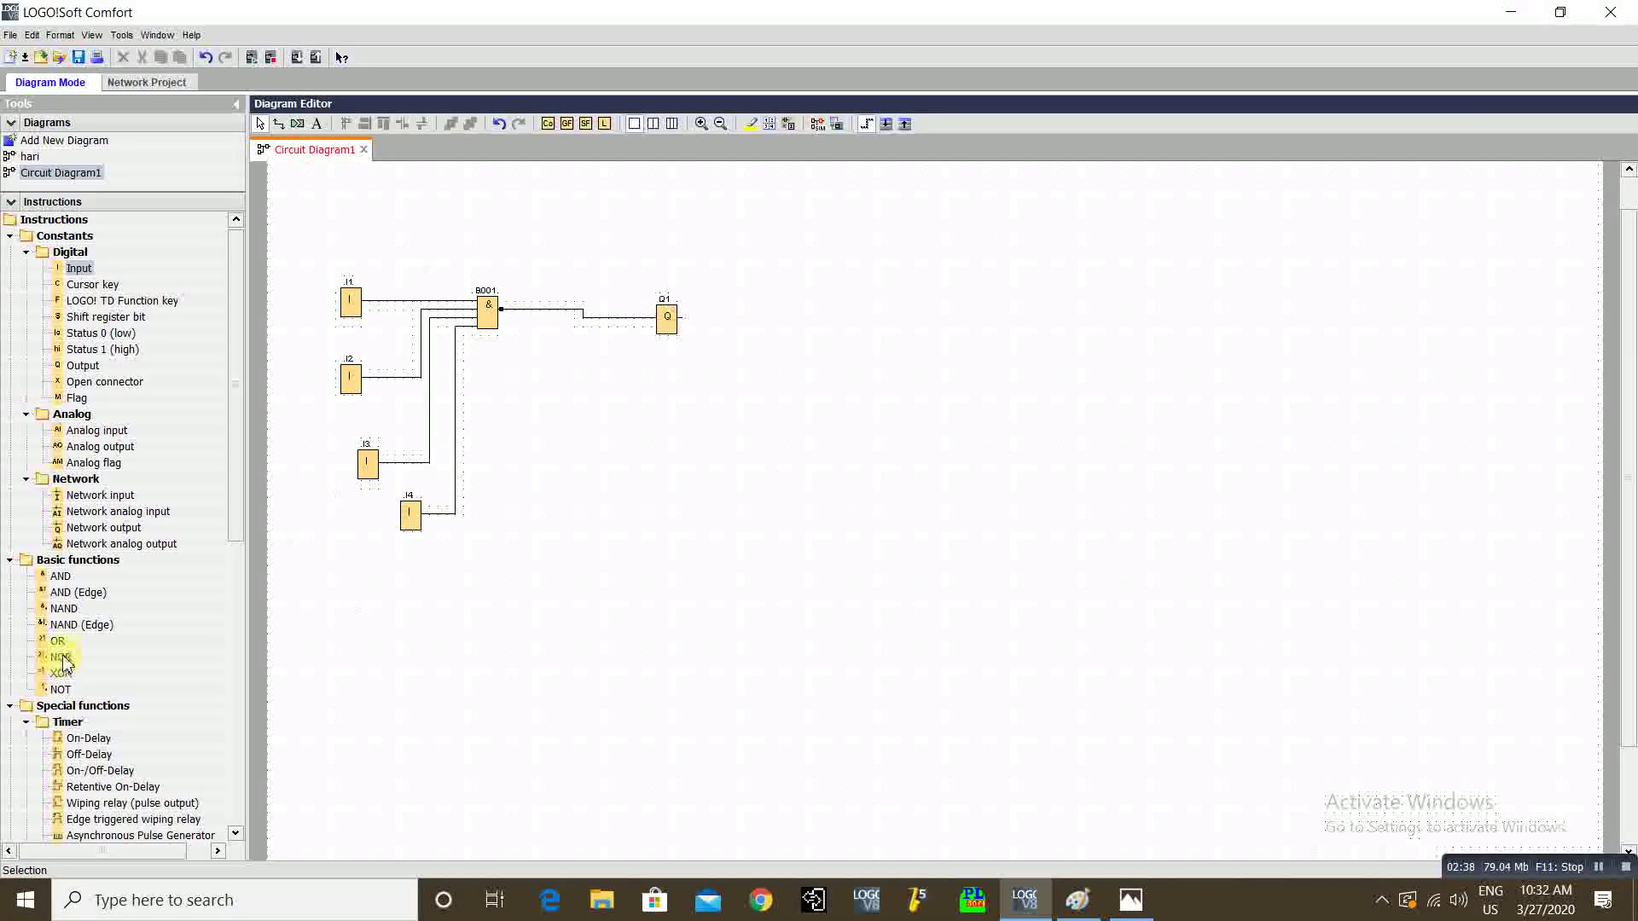
- Place NOR block B002 below the NAND circuit and wire its output to new output Q2
{"action": "left_click_drag", "start_coordinate": [61, 658], "coordinate": [564, 581]}
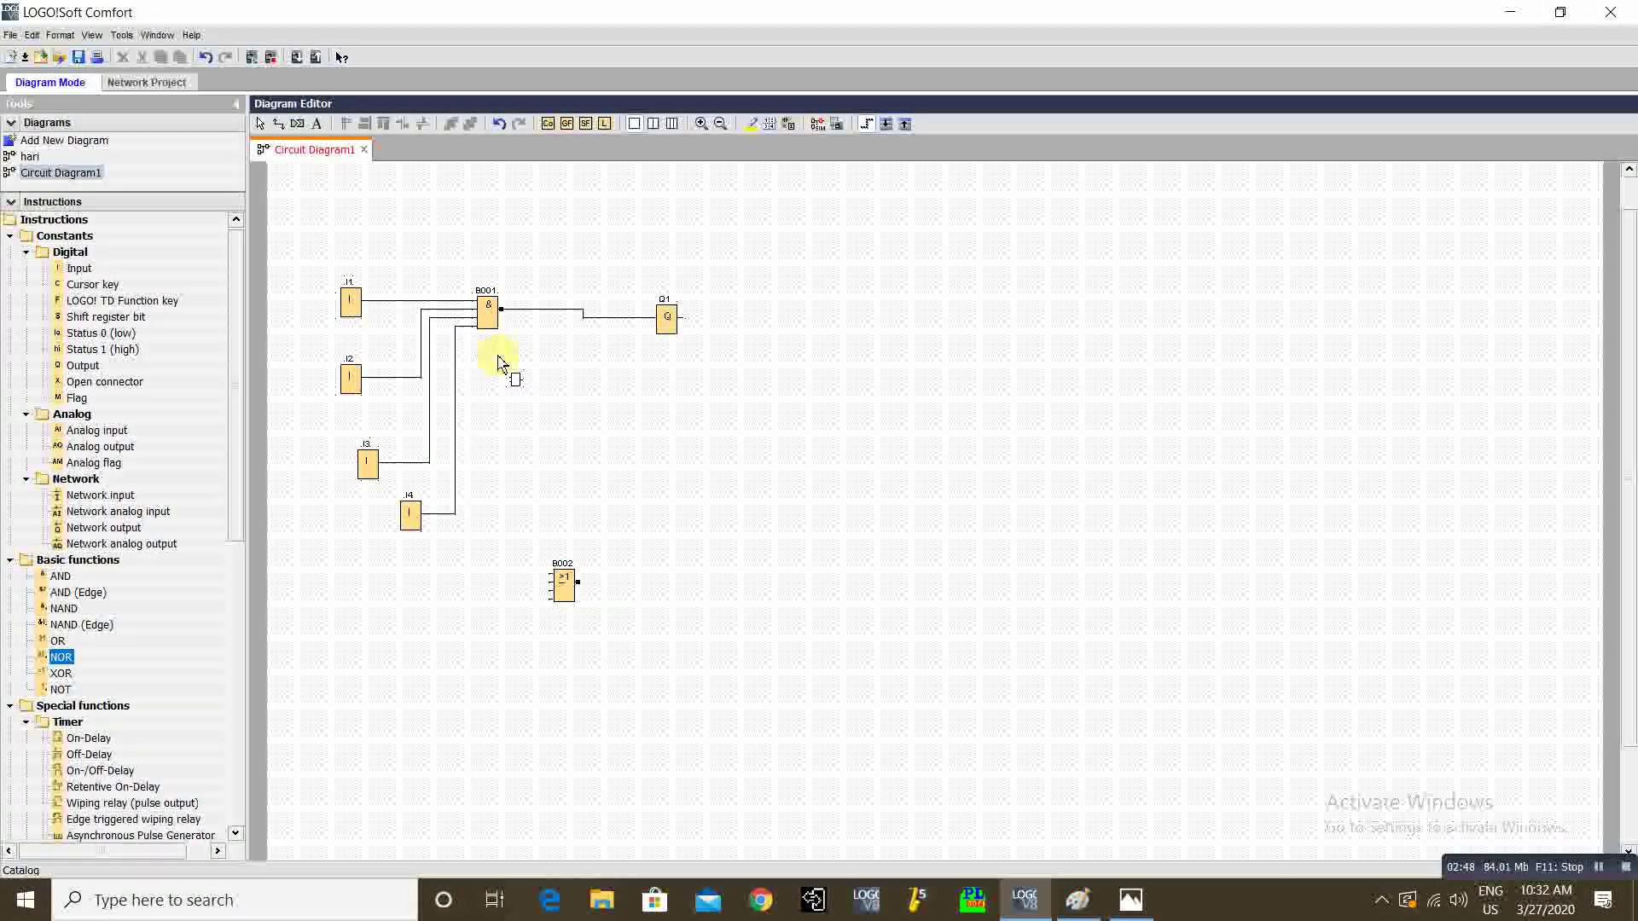
{"action": "scroll", "coordinate": [606, 546], "scroll_direction": "down", "scroll_amount": 1}
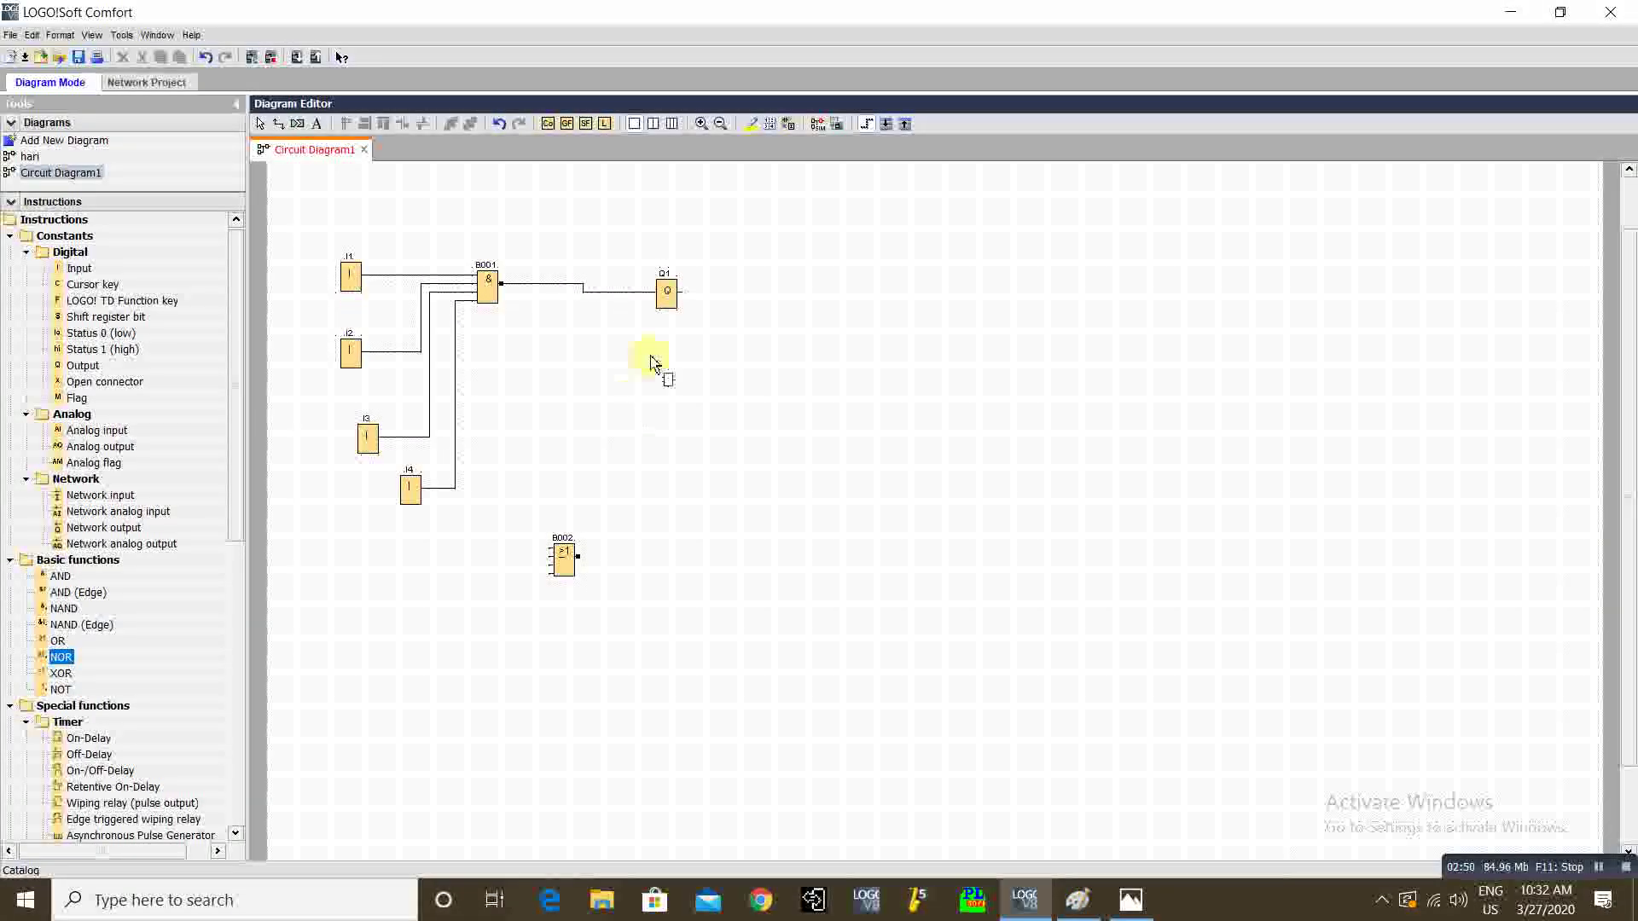
{"action": "left_click", "coordinate": [82, 365]}
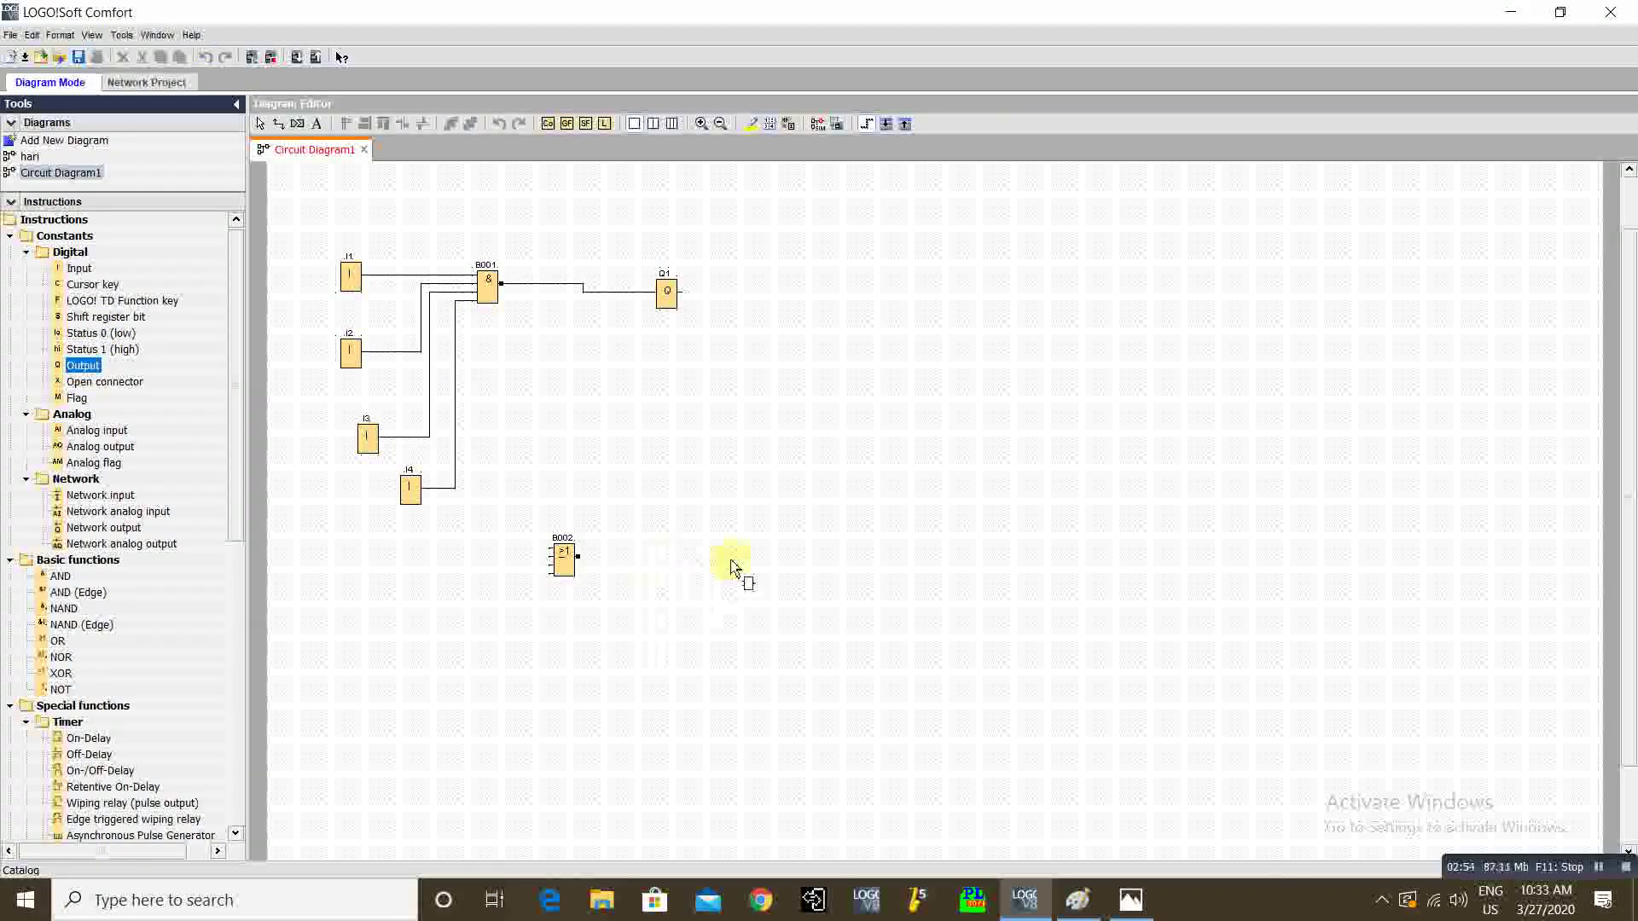
{"action": "left_click", "coordinate": [731, 567]}
{"action": "left_click_drag", "start_coordinate": [724, 564], "coordinate": [582, 558]}
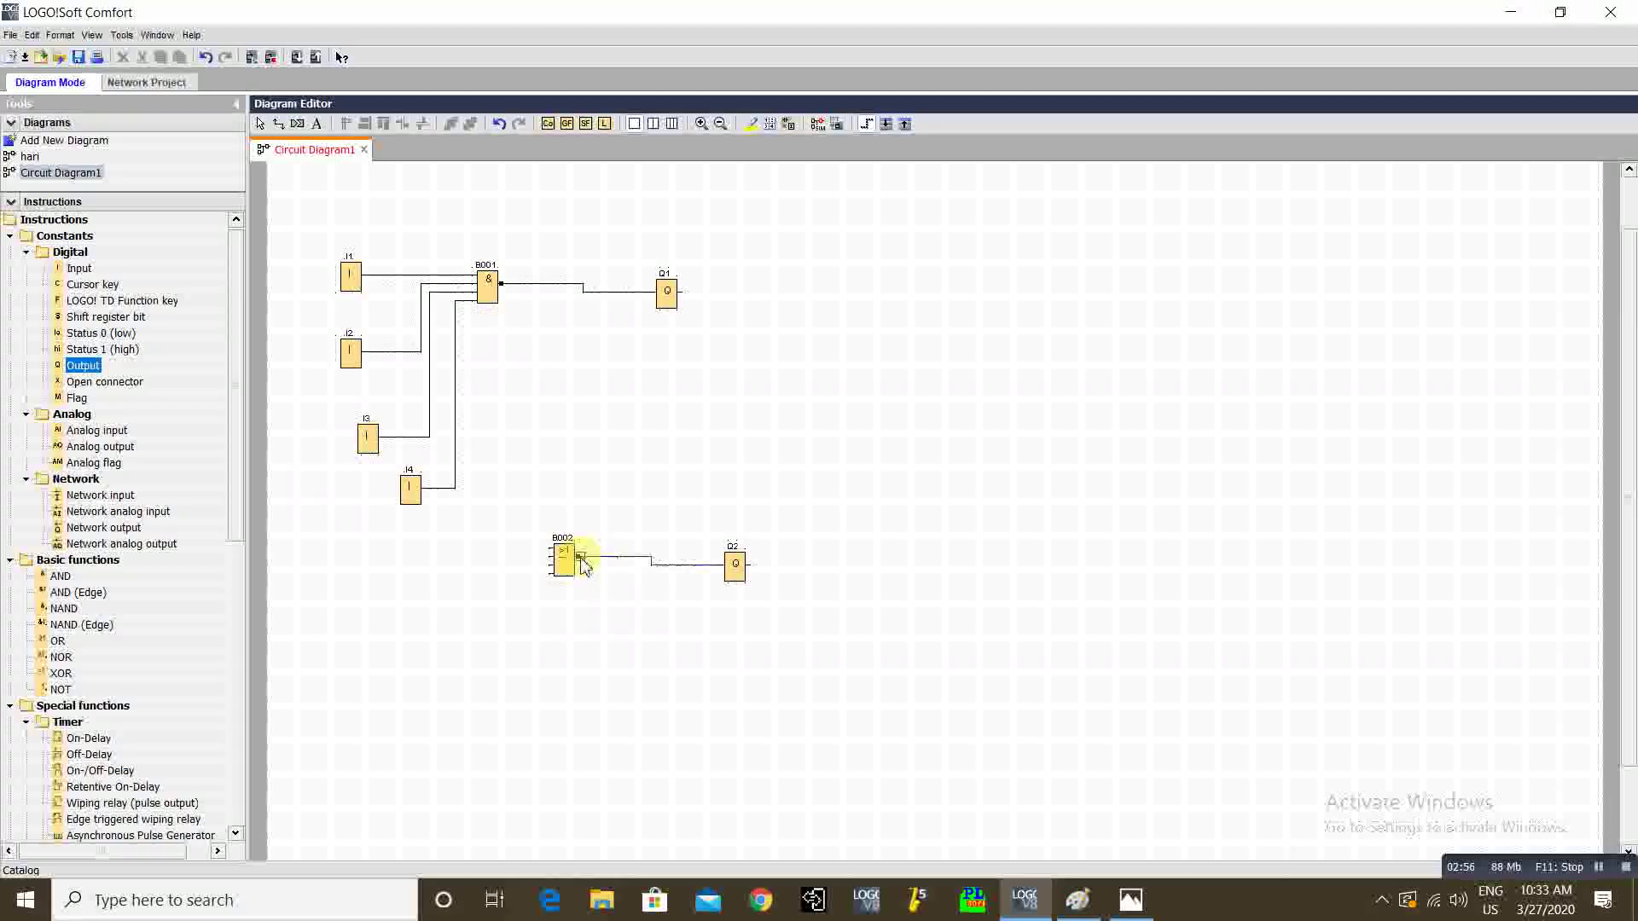
- Stack four digital inputs I5–I8 below I4, to the left of the NOR block
{"action": "left_click", "coordinate": [79, 268]}
{"action": "left_click", "coordinate": [376, 590]}
{"action": "left_click", "coordinate": [368, 658]}
{"action": "left_click", "coordinate": [402, 719]}
{"action": "left_click", "coordinate": [393, 770]}
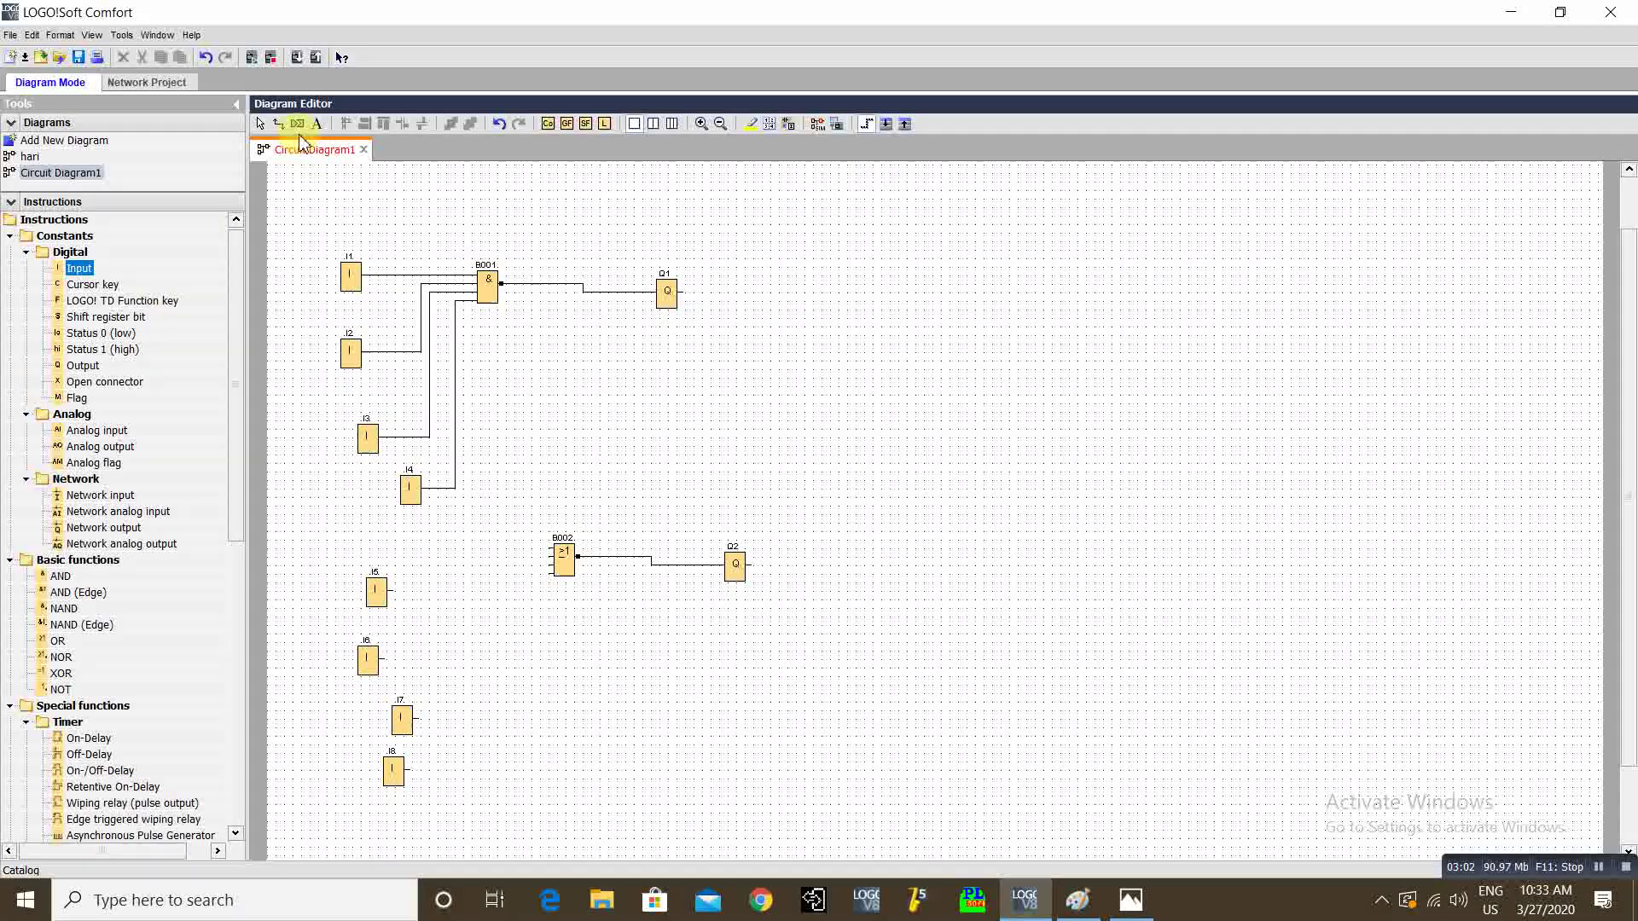
{"action": "left_click", "coordinate": [278, 124]}
- Wire inputs I5–I8 into NOR block B002 and start the simulation
{"action": "left_click_drag", "start_coordinate": [427, 591], "coordinate": [551, 550]}
{"action": "left_click_drag", "start_coordinate": [383, 658], "coordinate": [551, 556]}
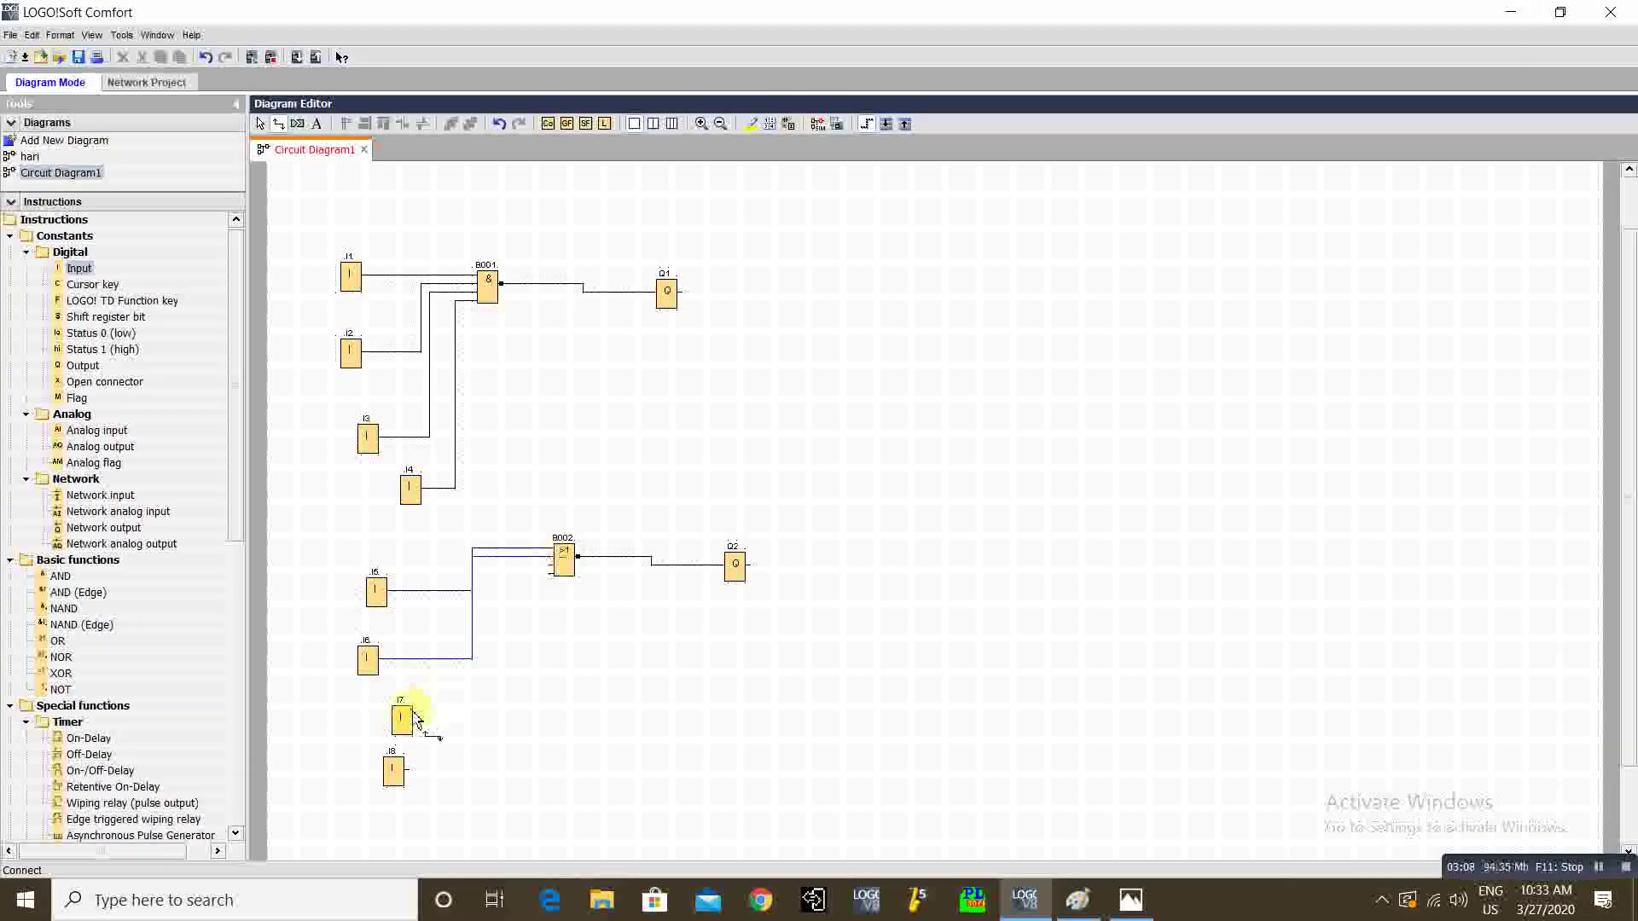
{"action": "left_click_drag", "start_coordinate": [423, 721], "coordinate": [553, 567]}
{"action": "left_click_drag", "start_coordinate": [408, 769], "coordinate": [565, 579]}
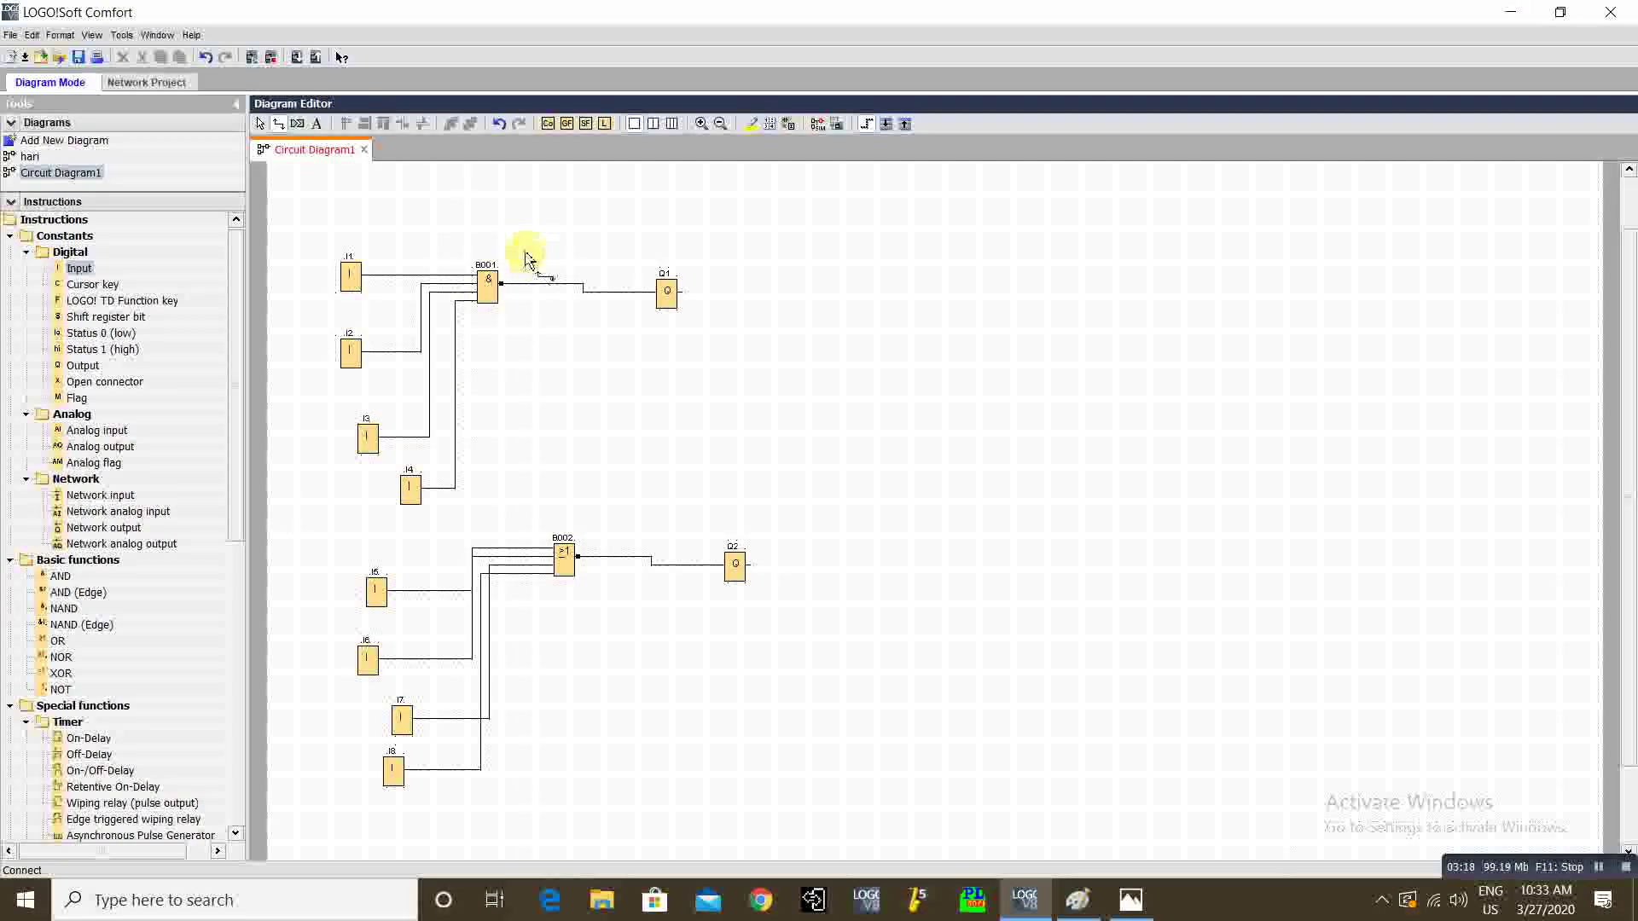
{"action": "scroll", "coordinate": [610, 576], "scroll_direction": "down", "scroll_amount": 1}
{"action": "scroll", "coordinate": [610, 576], "scroll_direction": "down", "scroll_amount": 1}
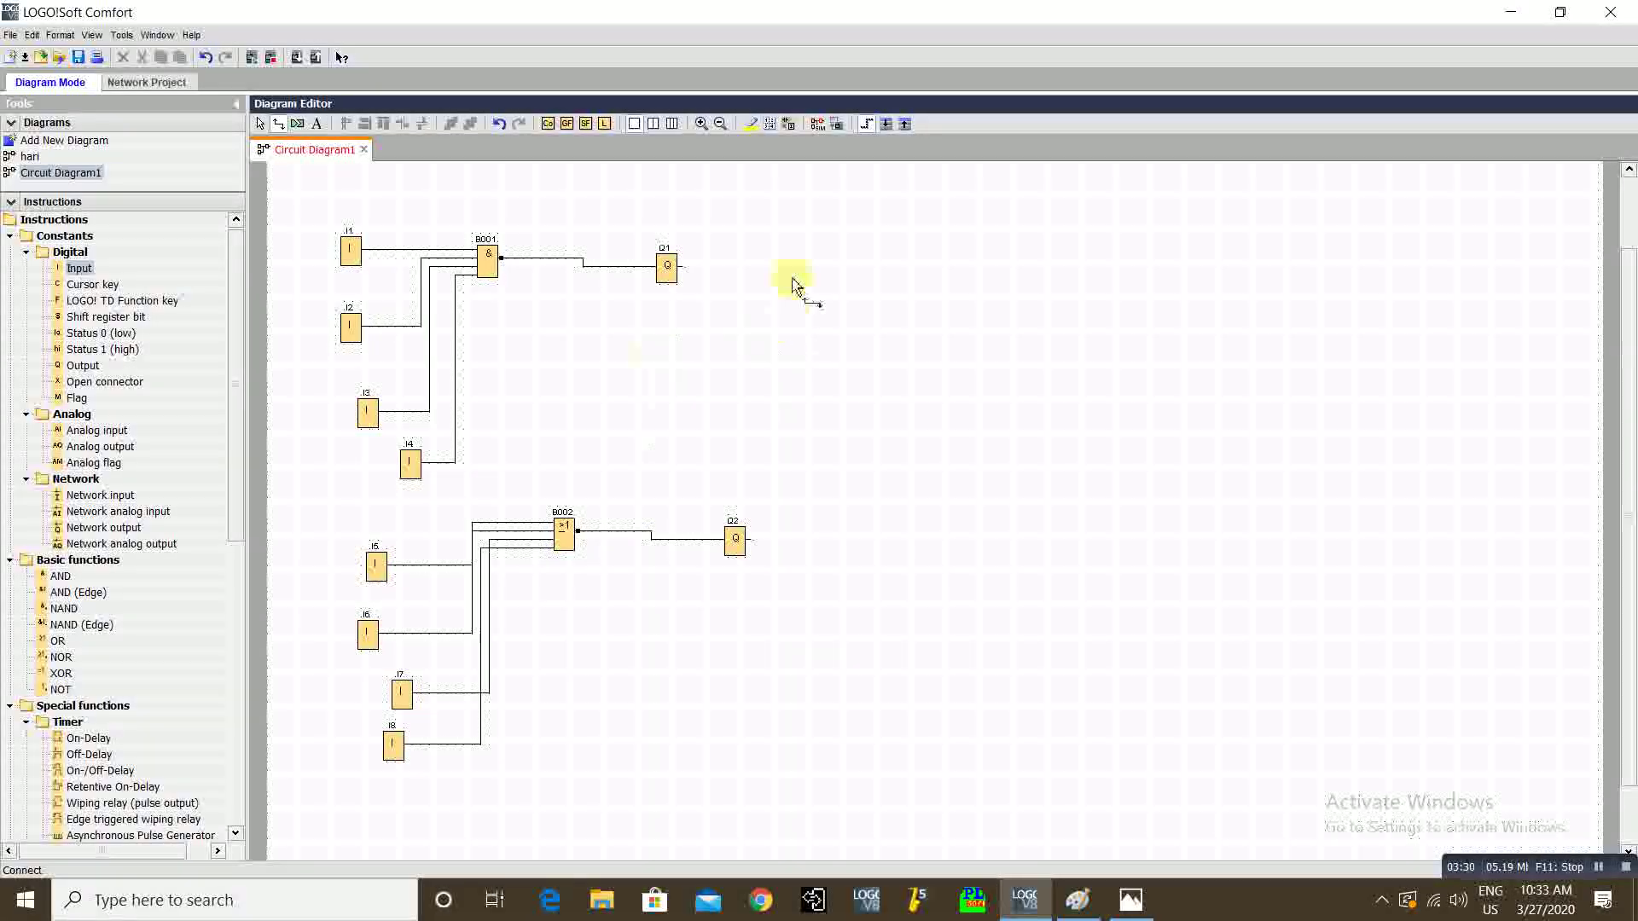
{"action": "left_click", "coordinate": [817, 124]}
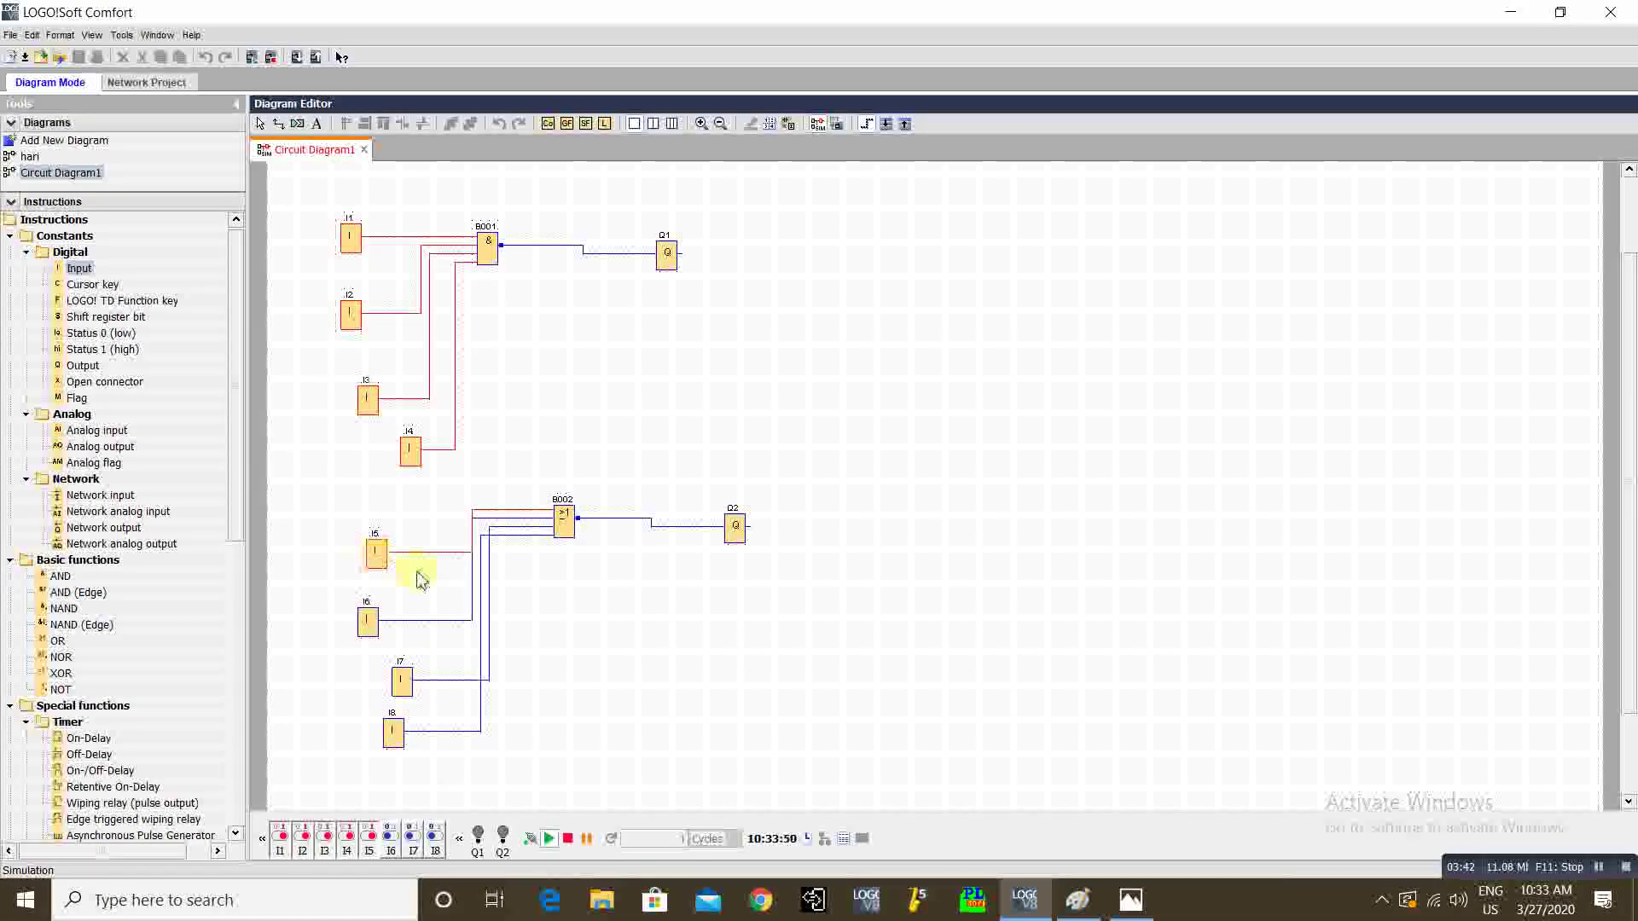
- Toggle inputs I5, I6 and I8 to test NOR output Q2, then stop simulating
{"action": "left_click", "coordinate": [380, 563]}
{"action": "left_click", "coordinate": [368, 621]}
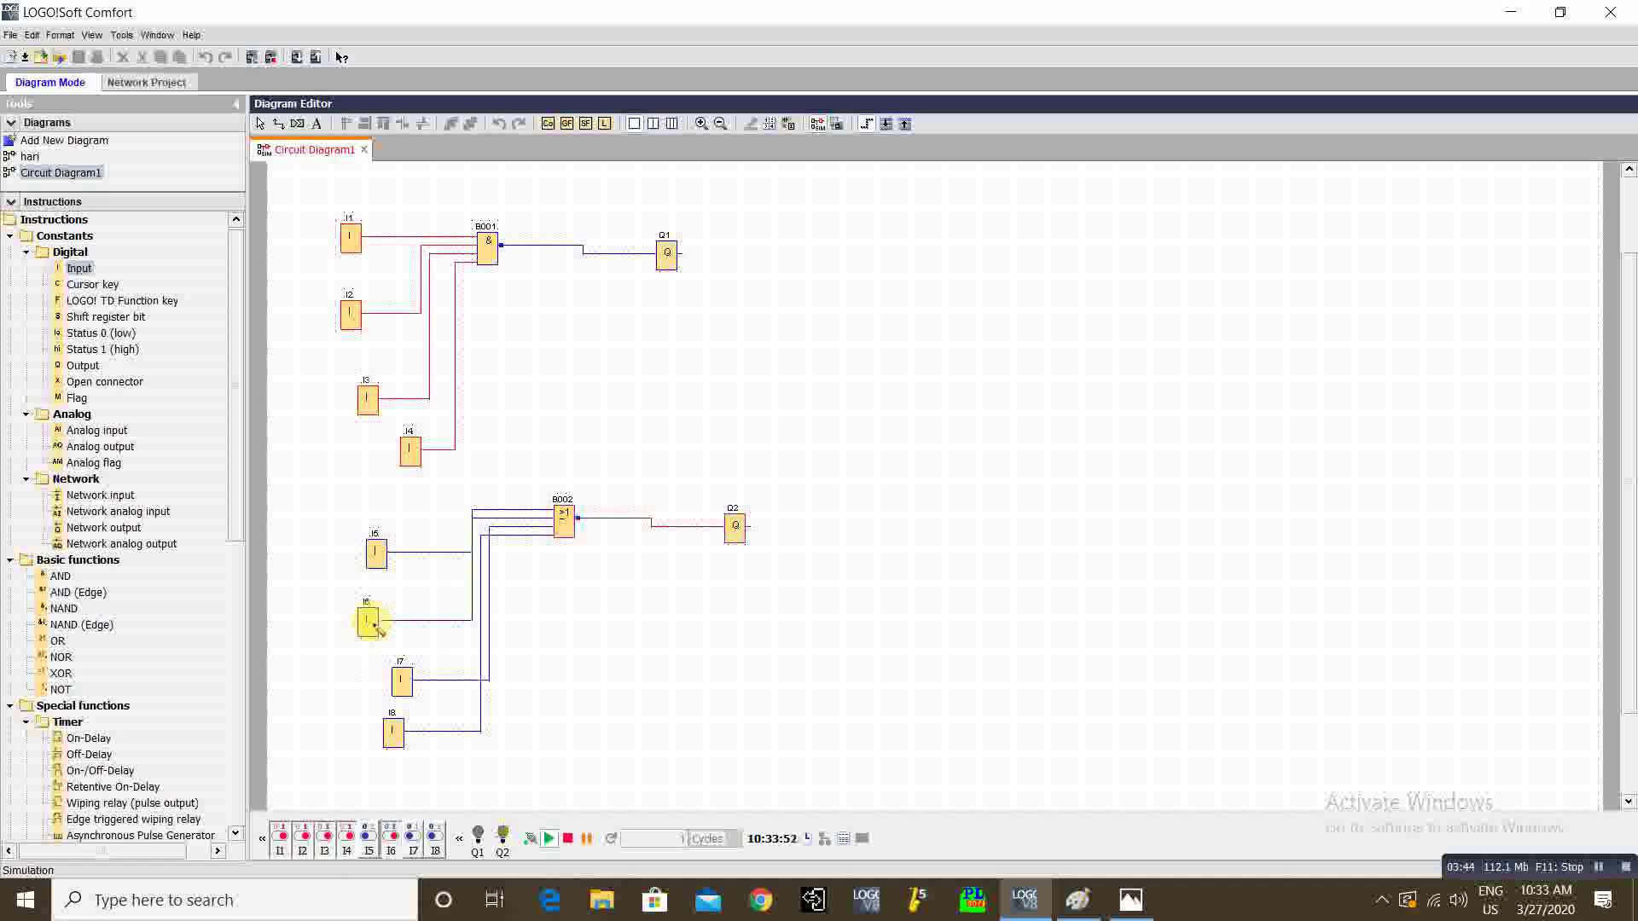
{"action": "left_click", "coordinate": [402, 735]}
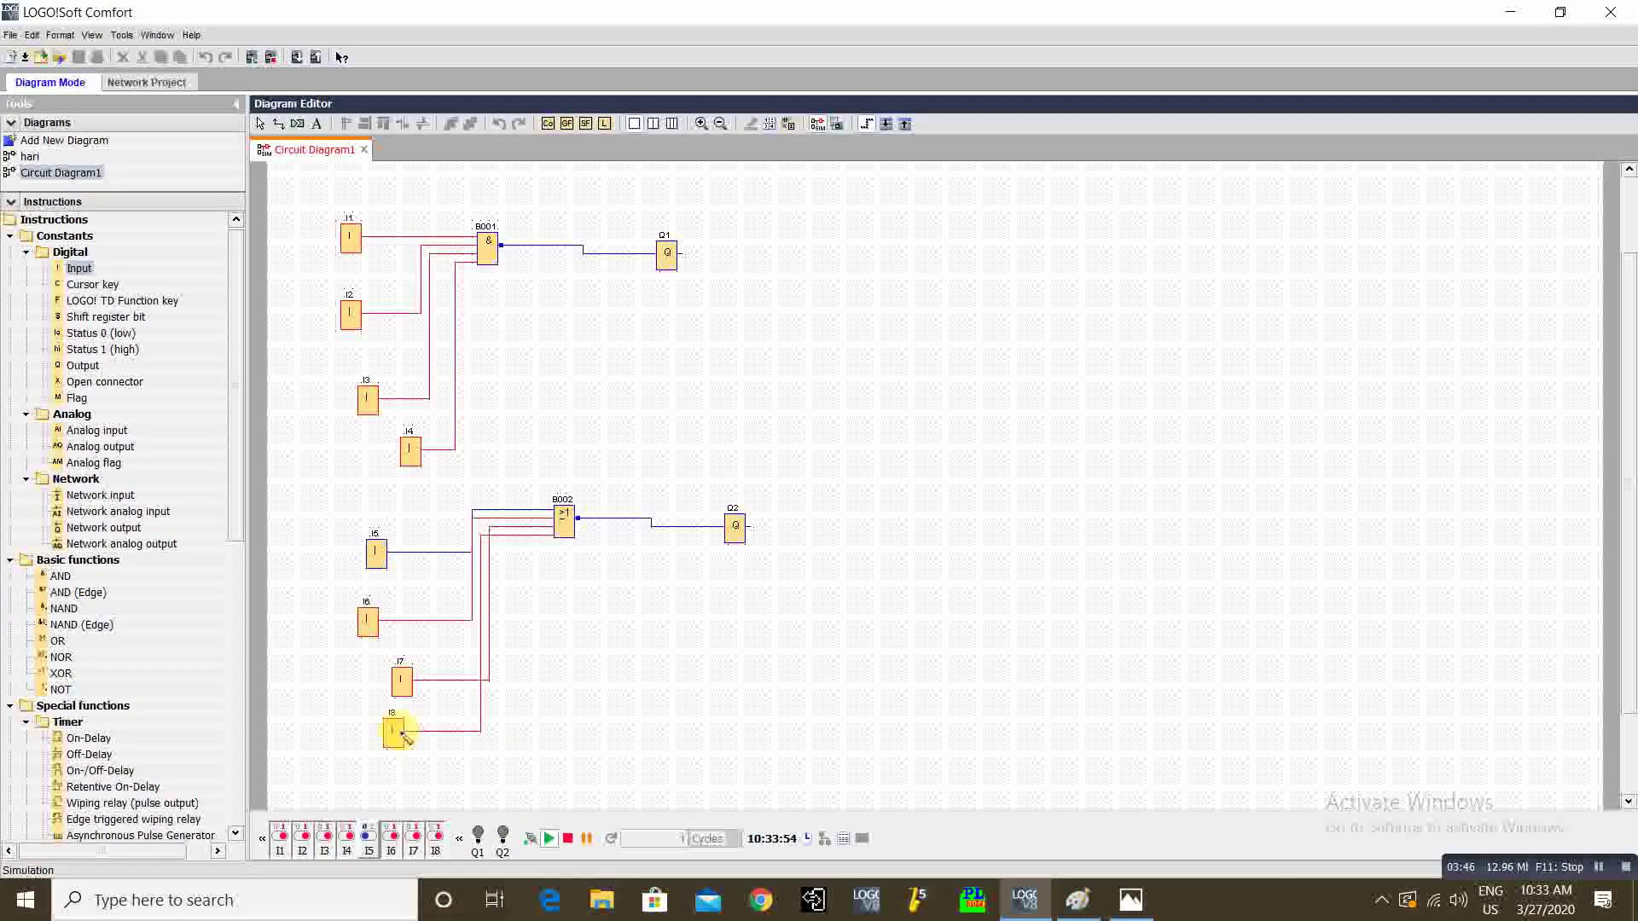
{"action": "left_click", "coordinate": [368, 621]}
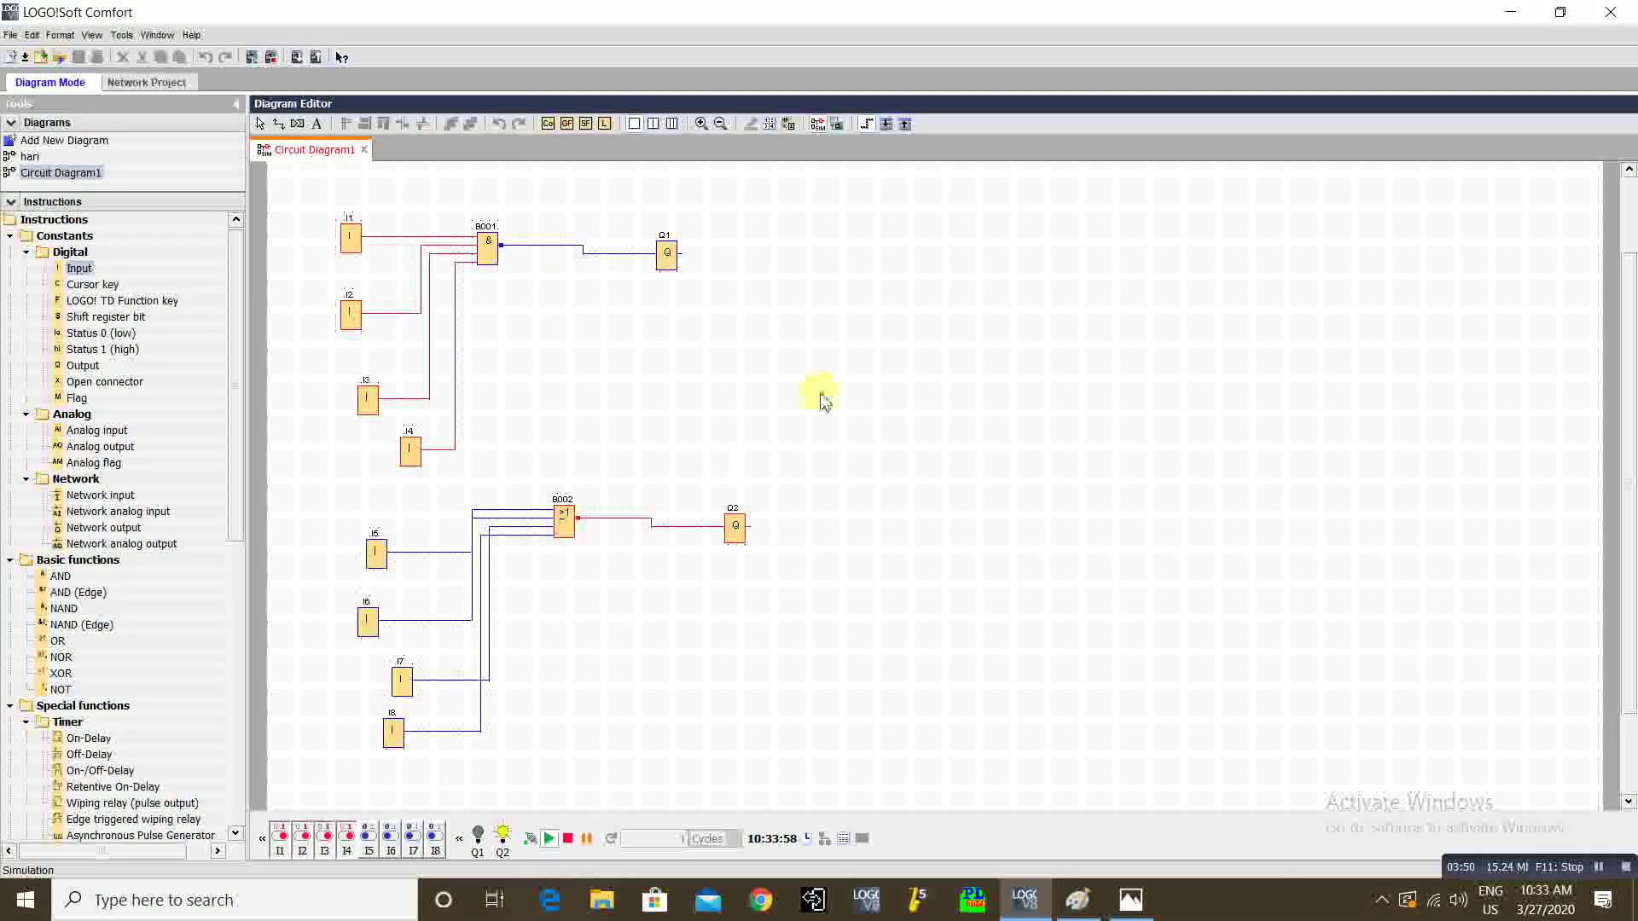
{"action": "left_click", "coordinate": [822, 132]}
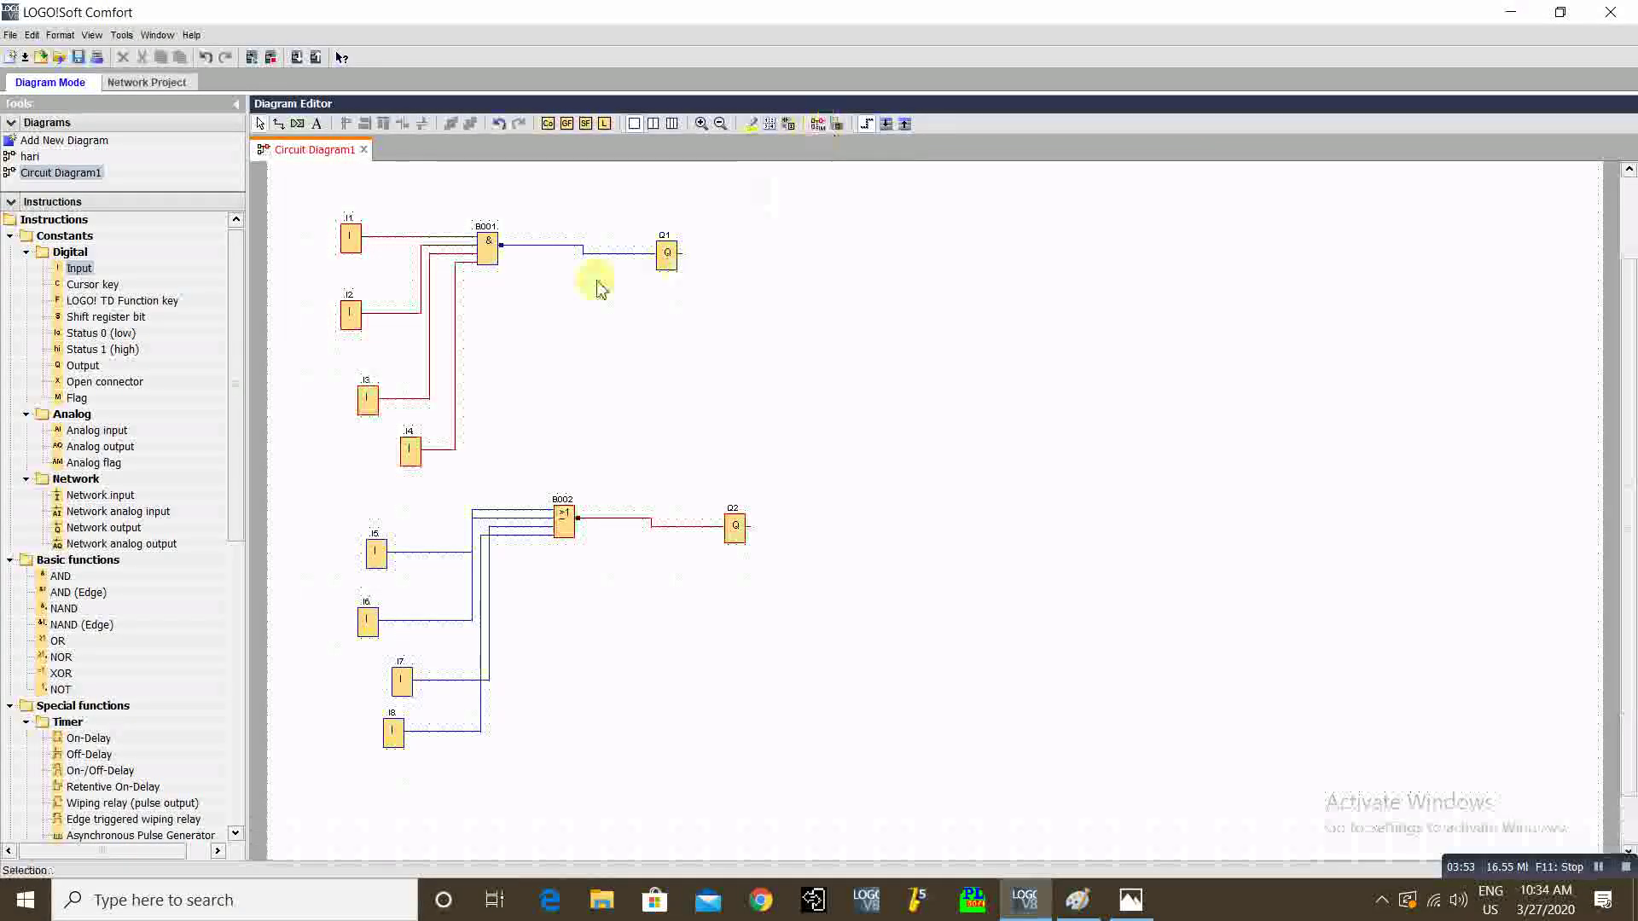
{"action": "right_click", "coordinate": [491, 267]}
{"action": "left_click", "coordinate": [546, 412]}
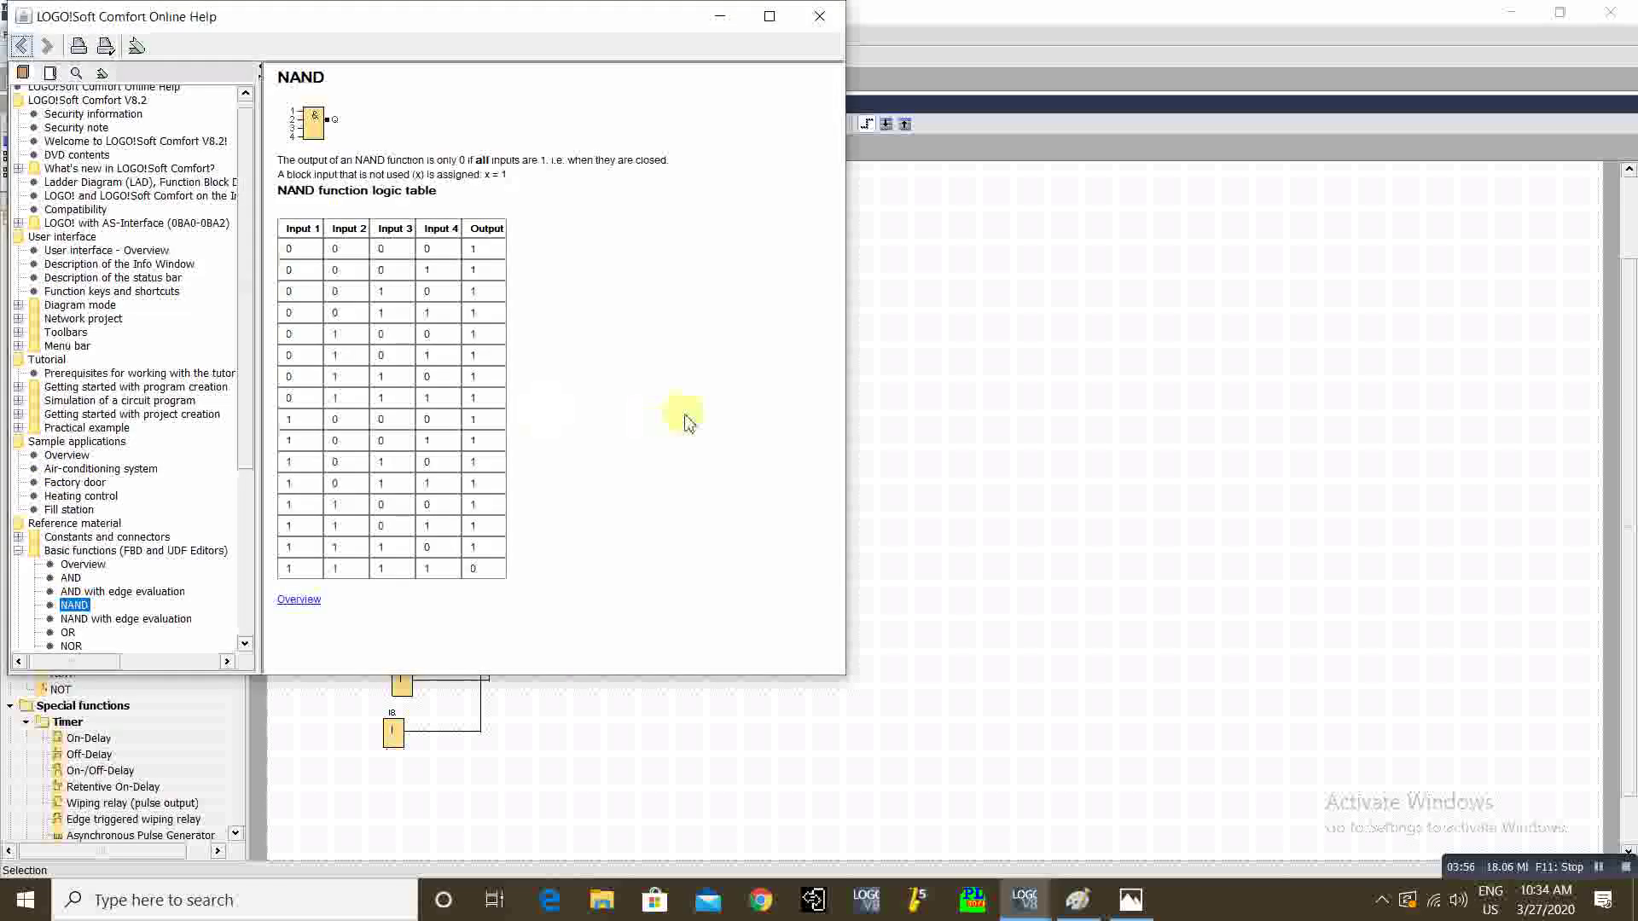
{"action": "left_click_drag", "start_coordinate": [502, 26], "coordinate": [768, 91]}
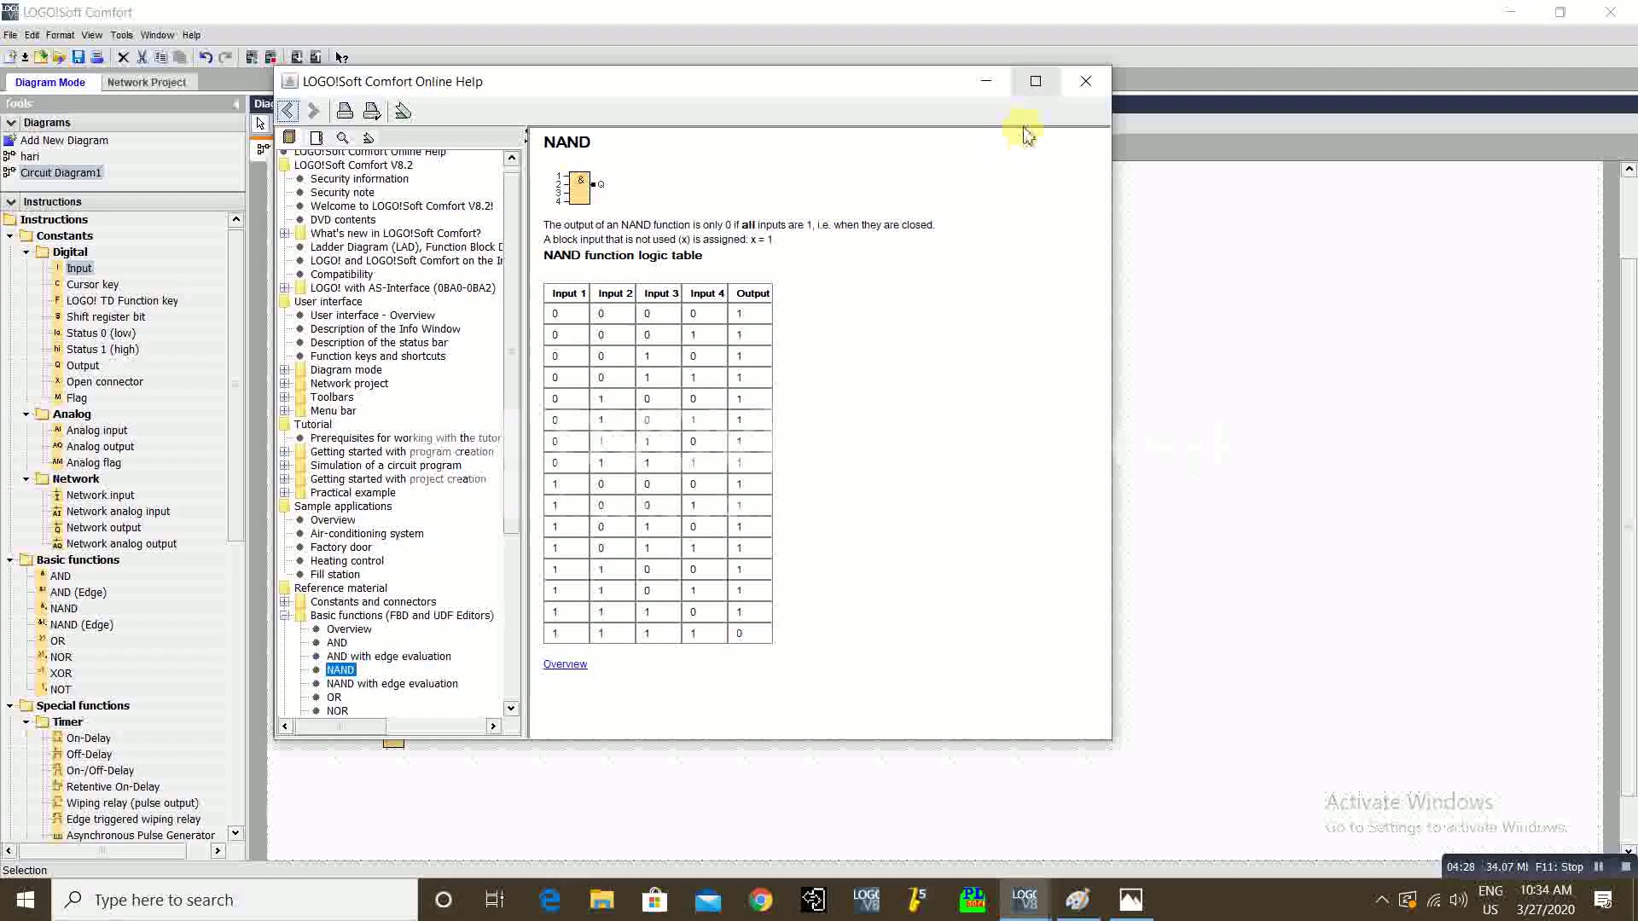
{"action": "left_click", "coordinate": [1083, 81]}
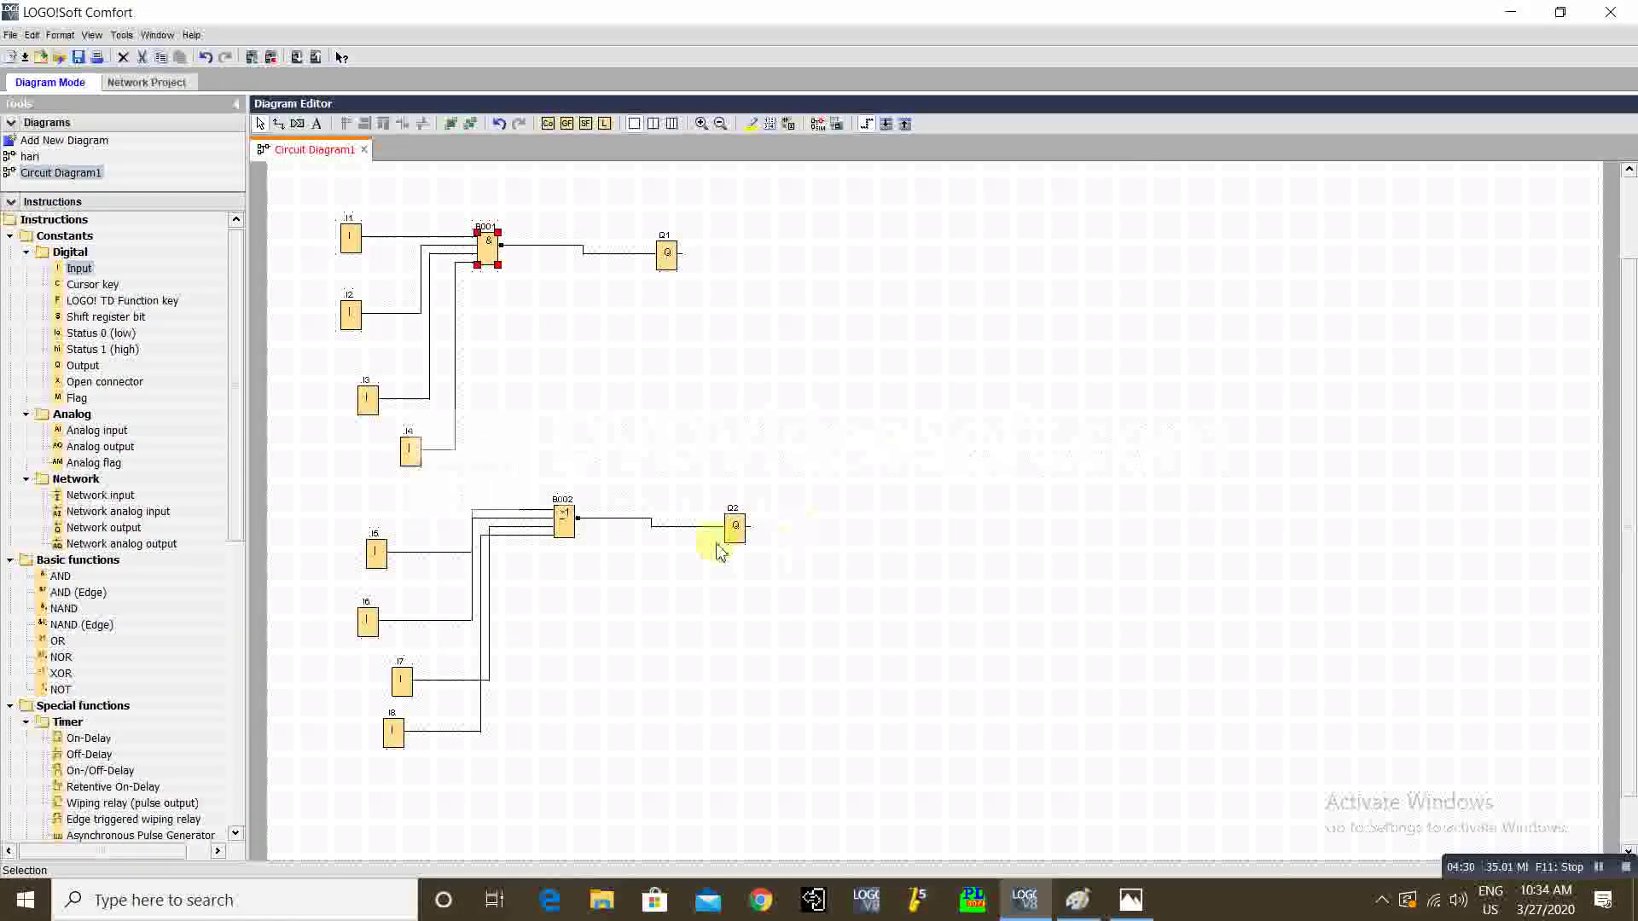
{"action": "right_click", "coordinate": [564, 549]}
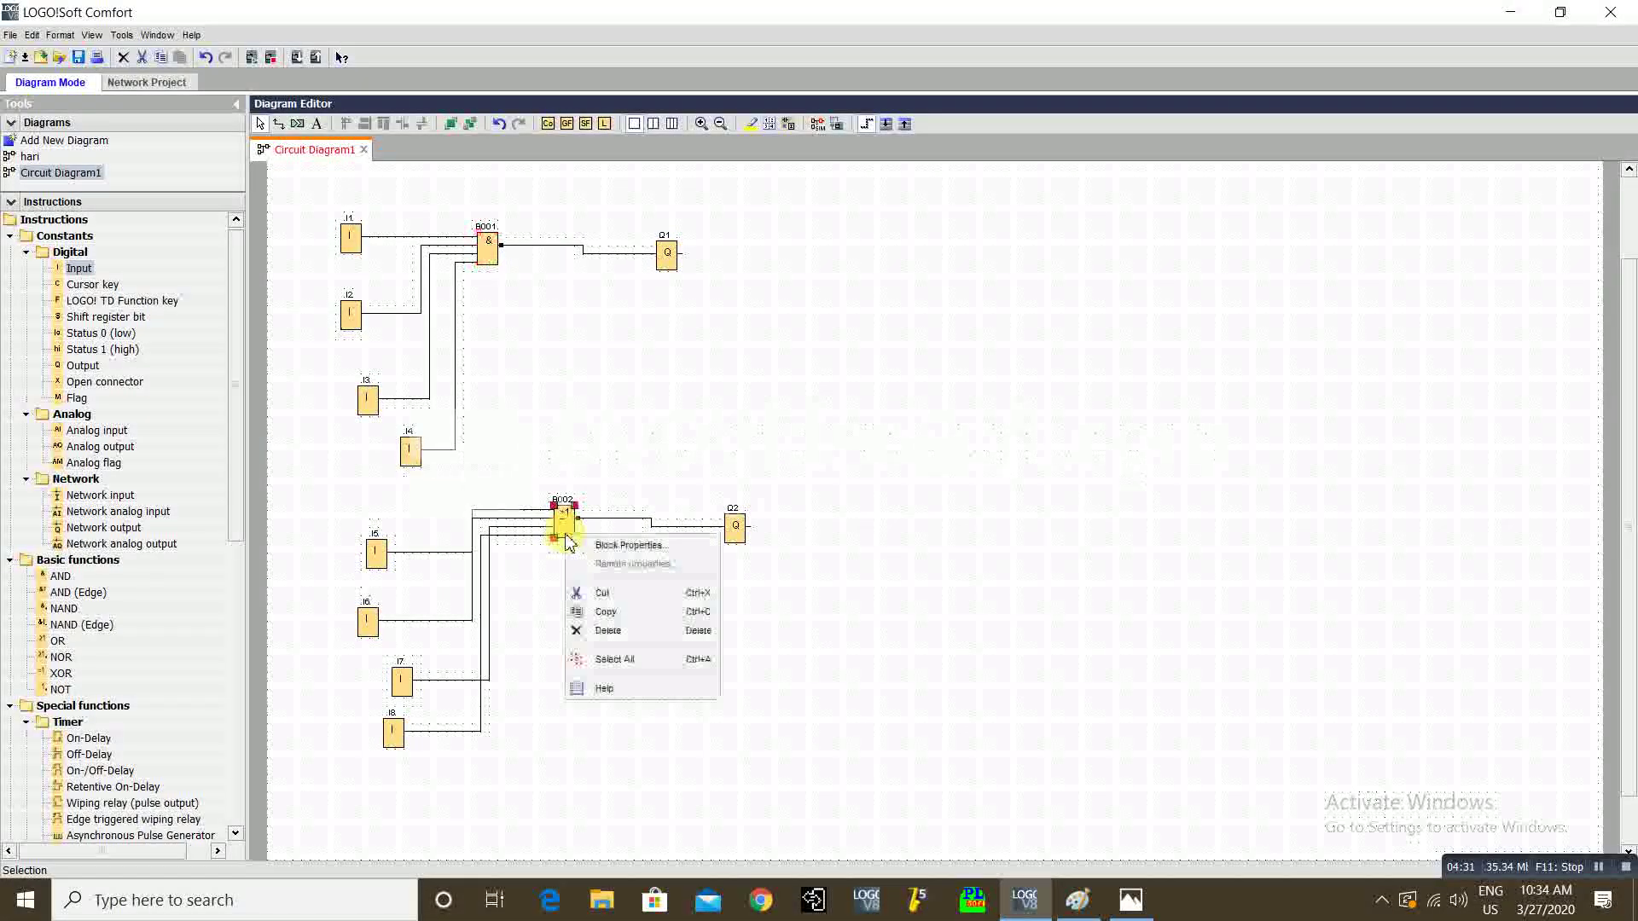
{"action": "left_click", "coordinate": [614, 683]}
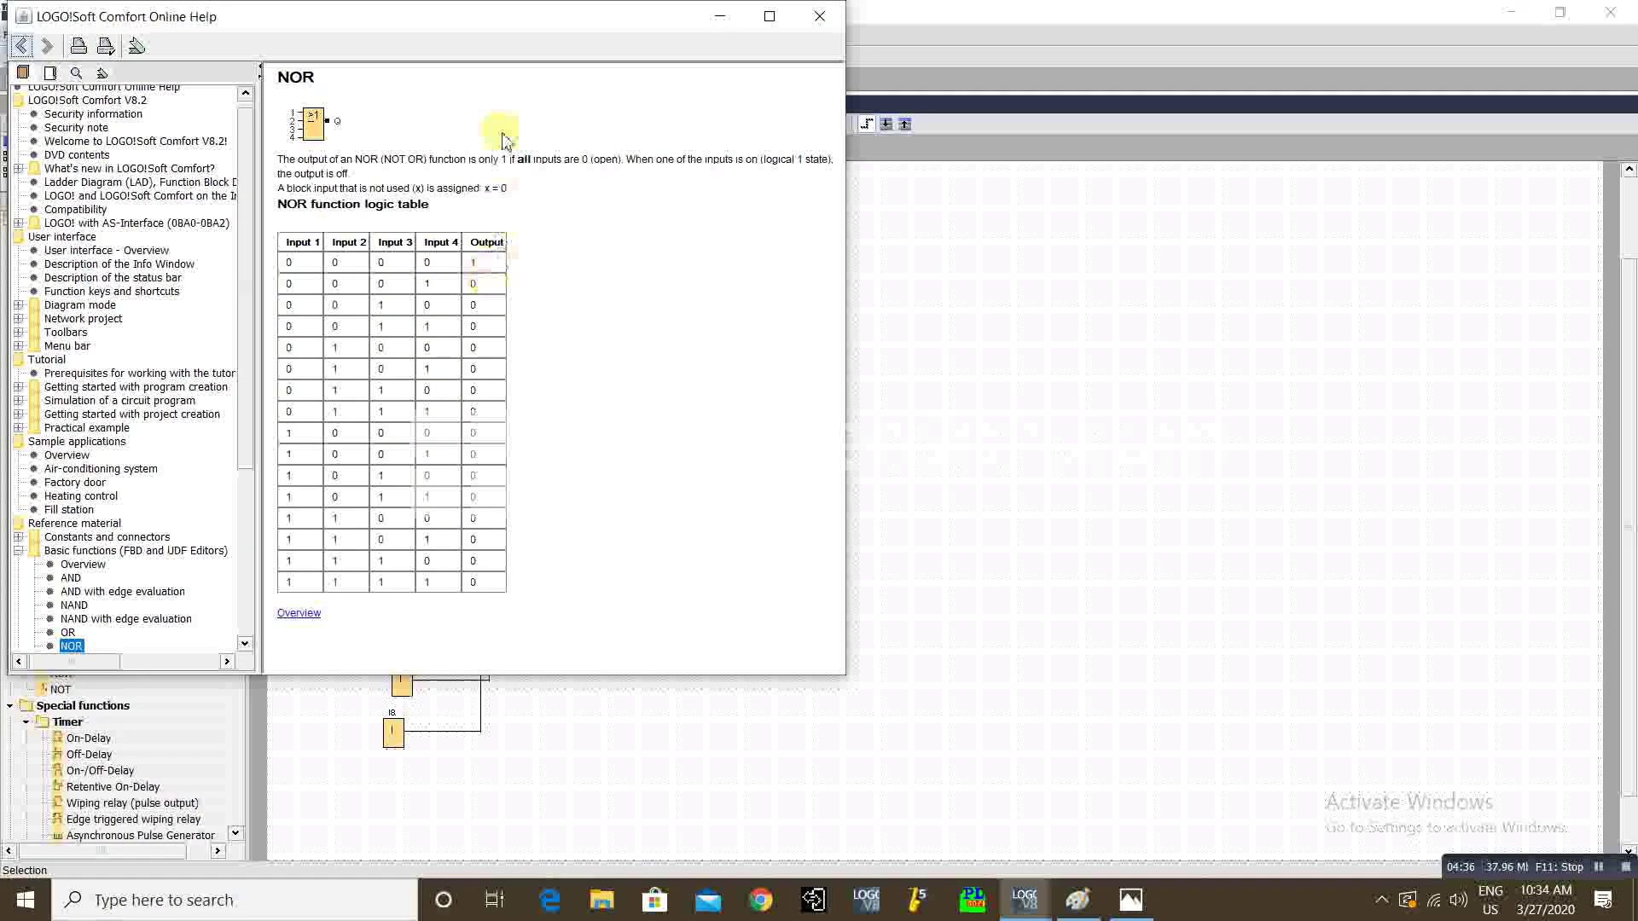
{"action": "left_click_drag", "start_coordinate": [512, 32], "coordinate": [591, 69]}
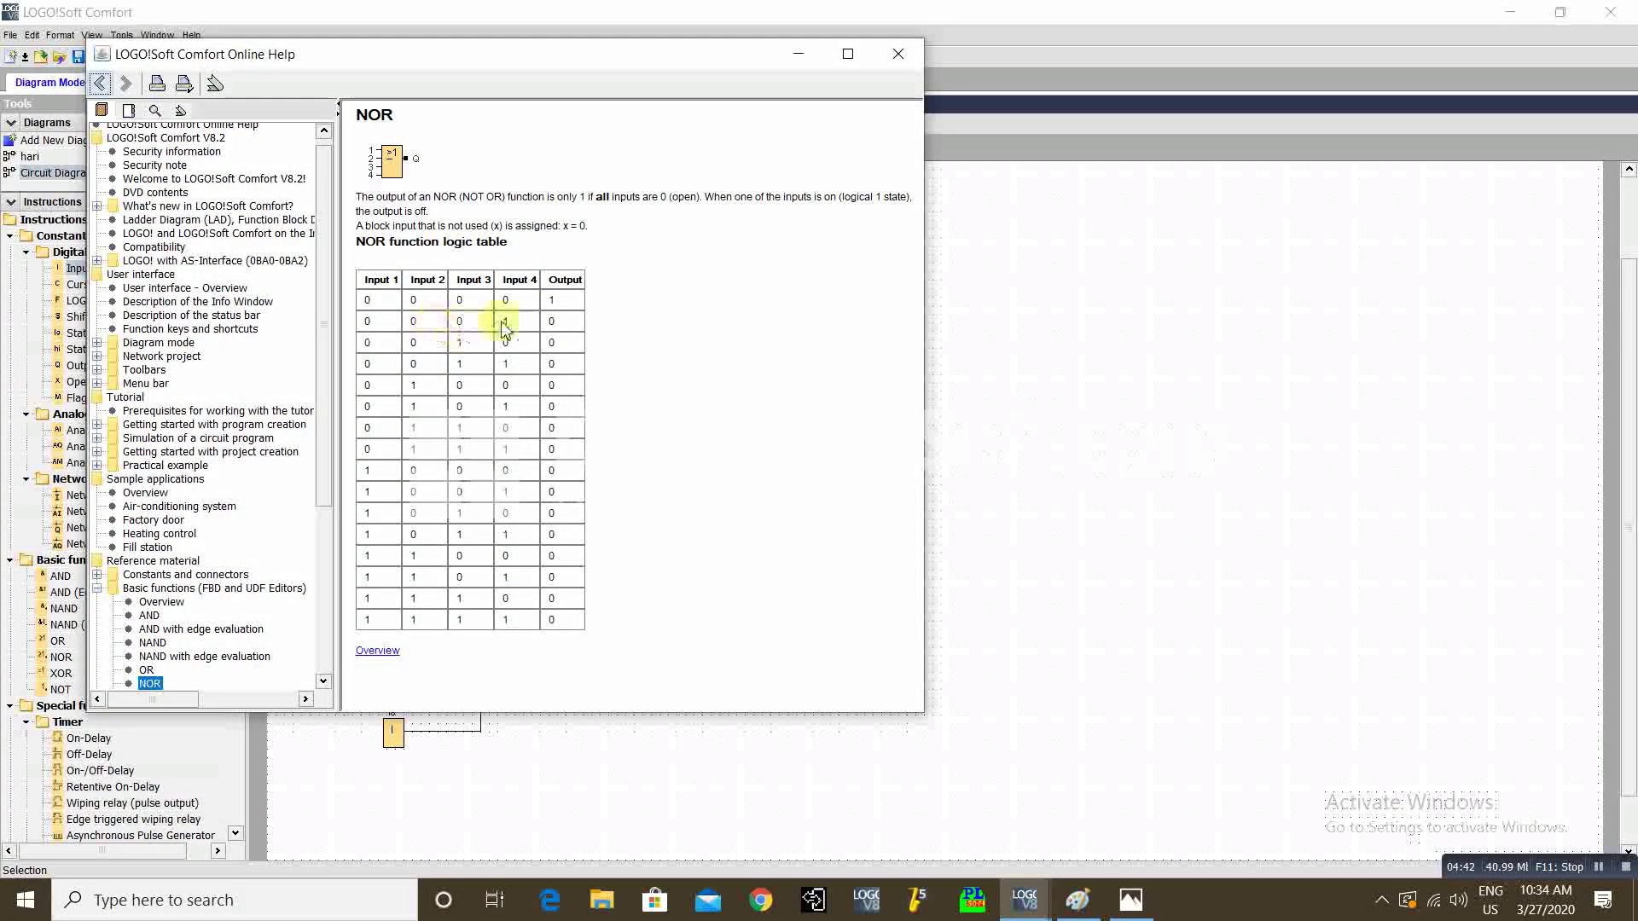
{"action": "left_click", "coordinate": [897, 53]}
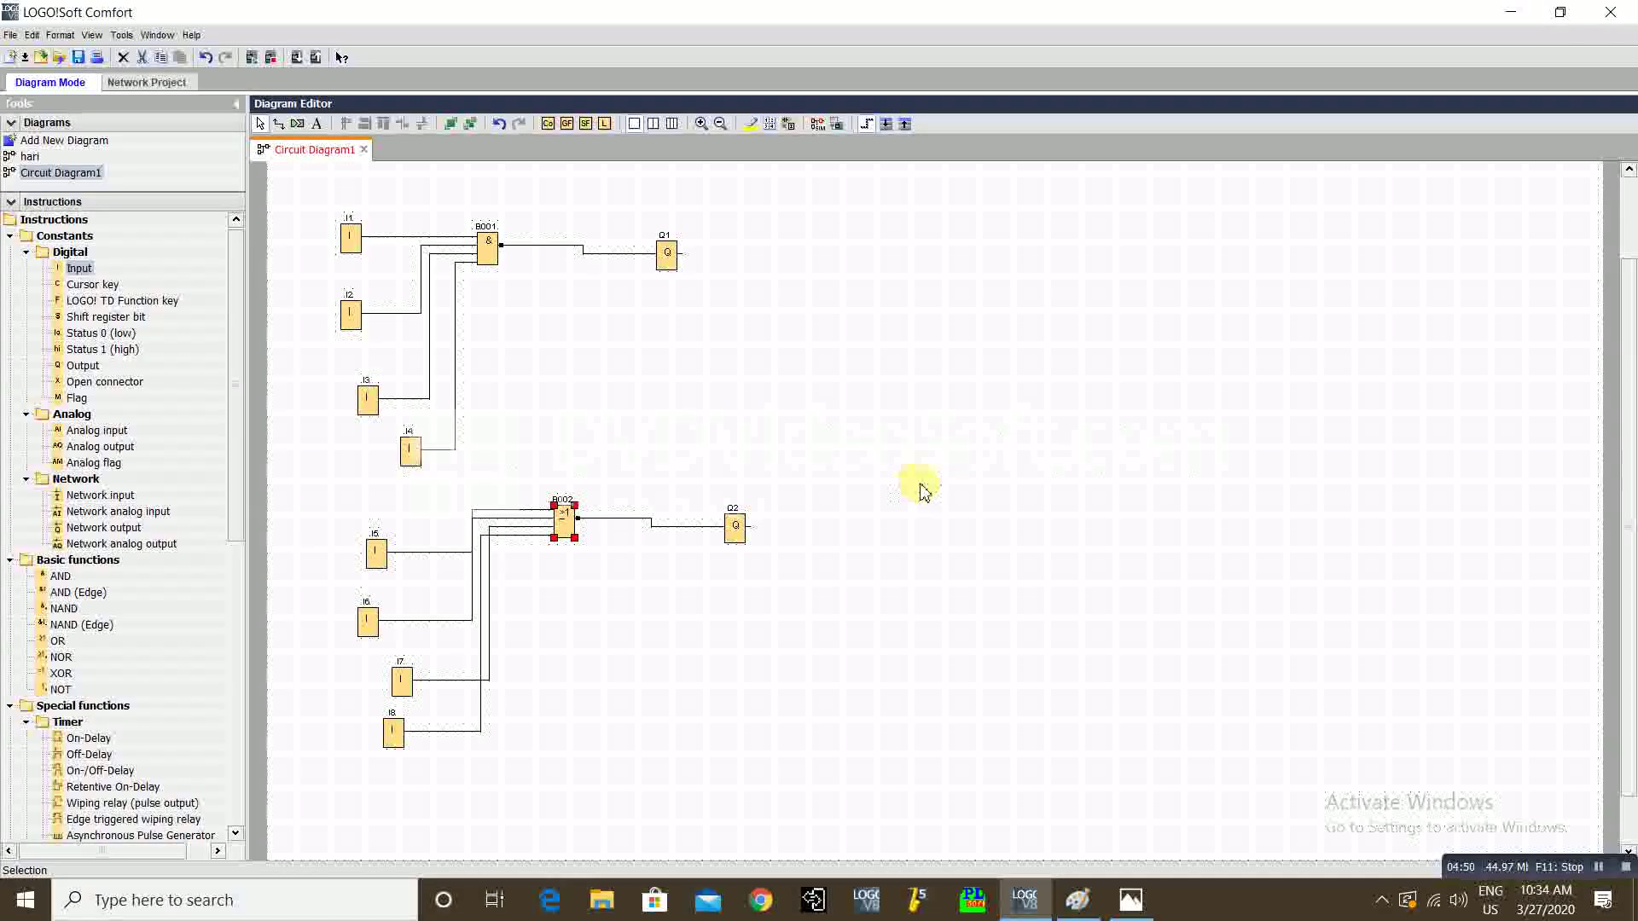
{"action": "left_click", "coordinate": [1079, 900]}
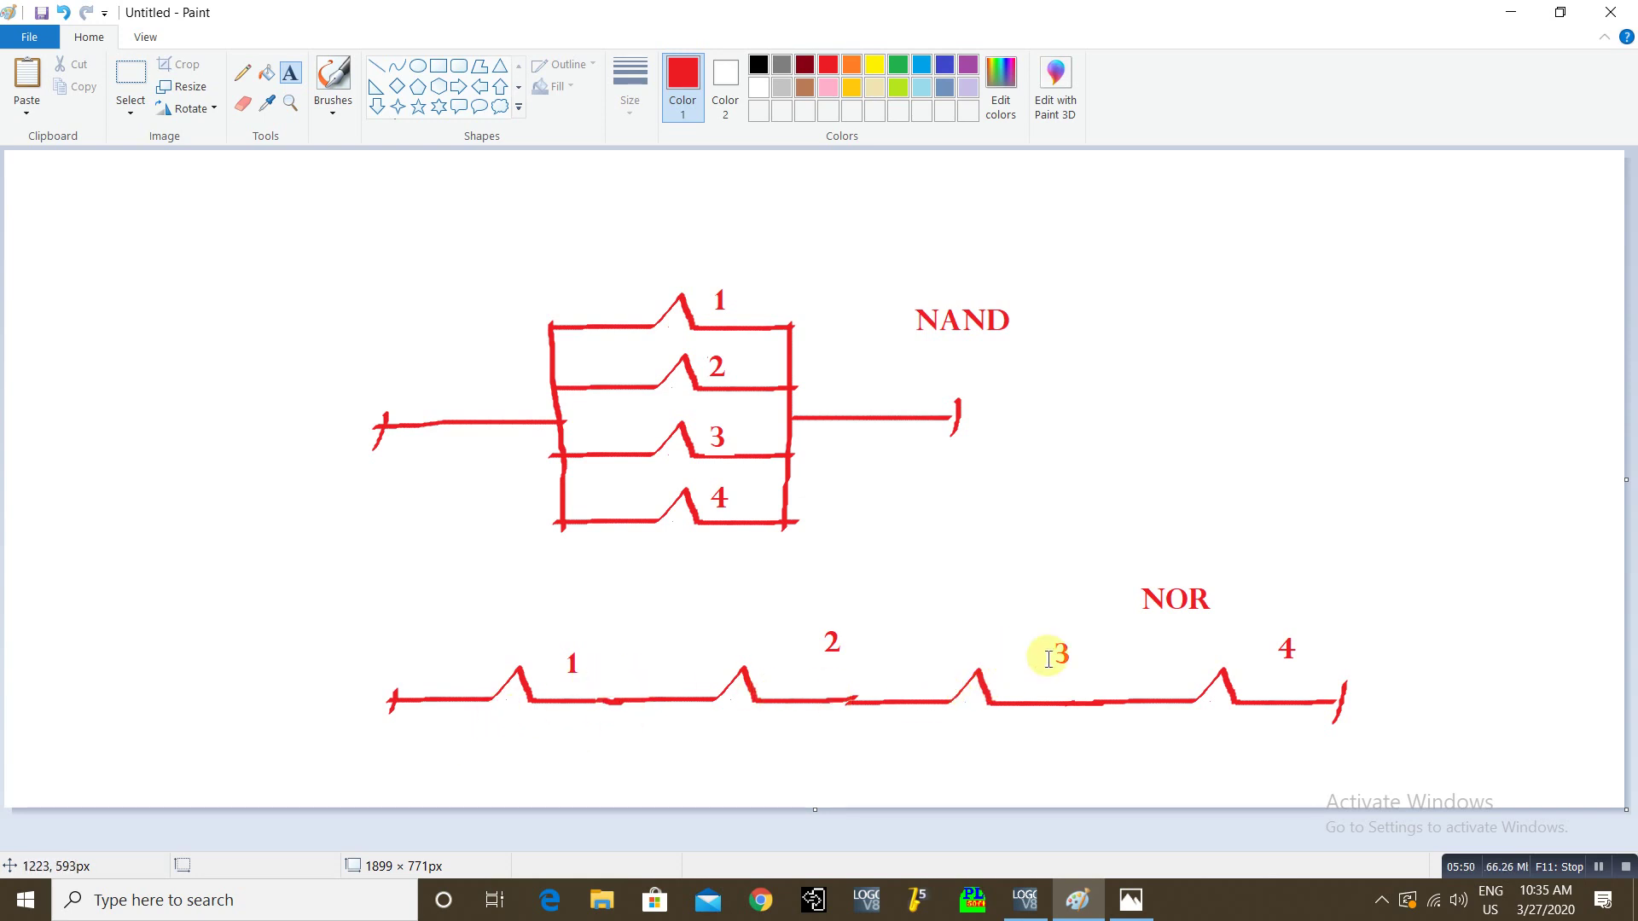
{"action": "left_click", "coordinate": [1019, 899]}
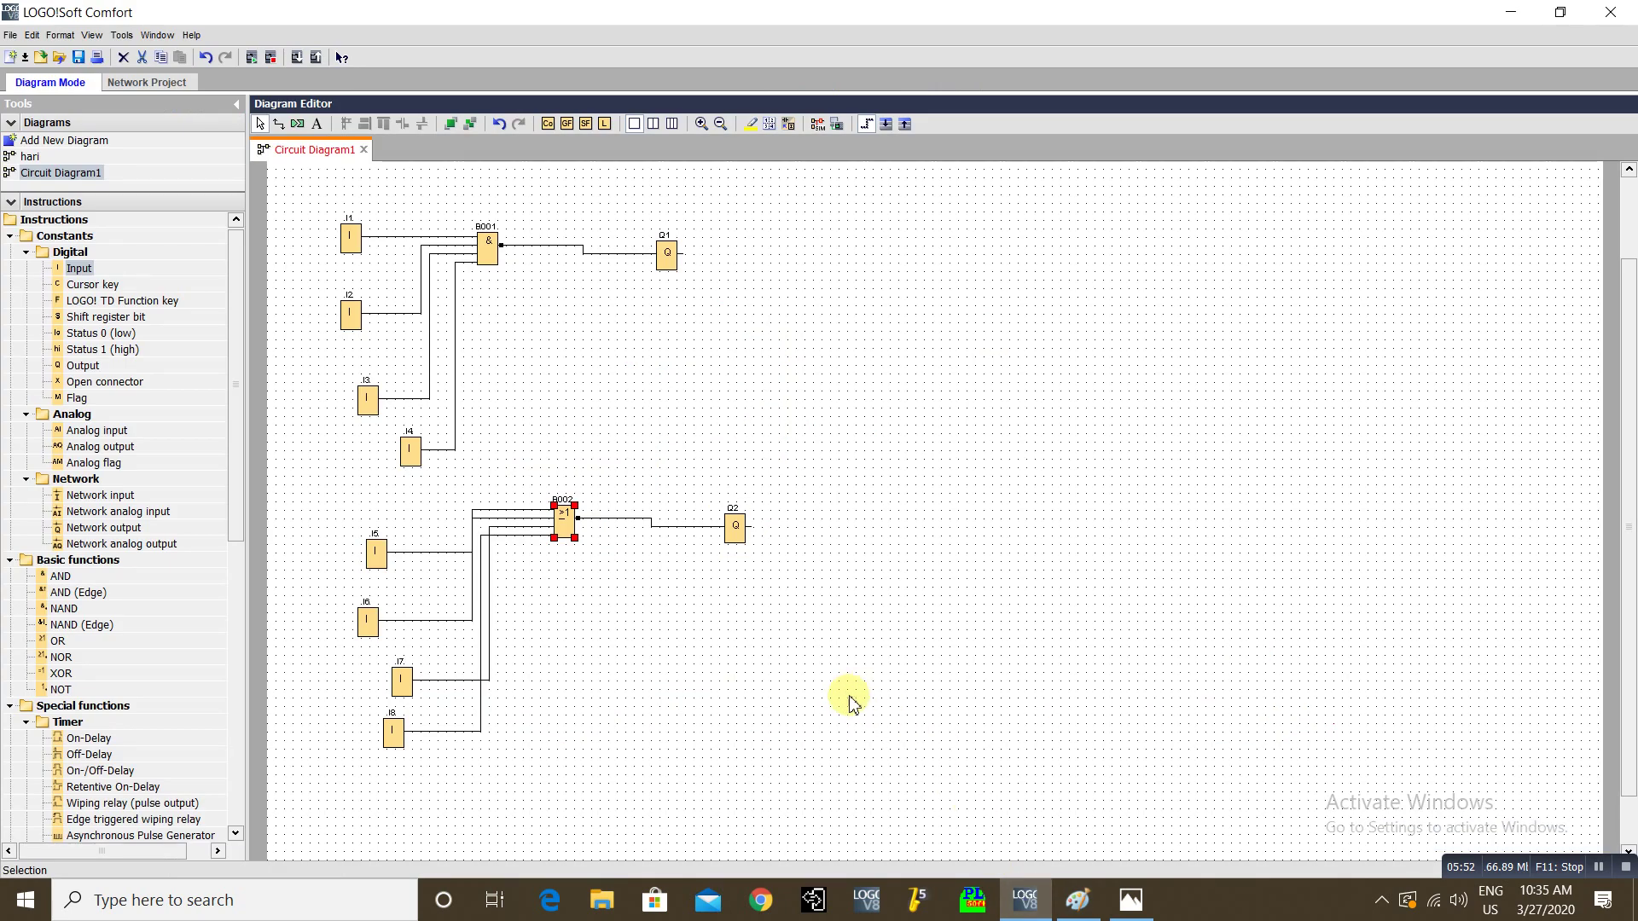
- Start simulating and cycle inputs I1–I4 on, then all off so Q1 is on
{"action": "left_click", "coordinate": [817, 124]}
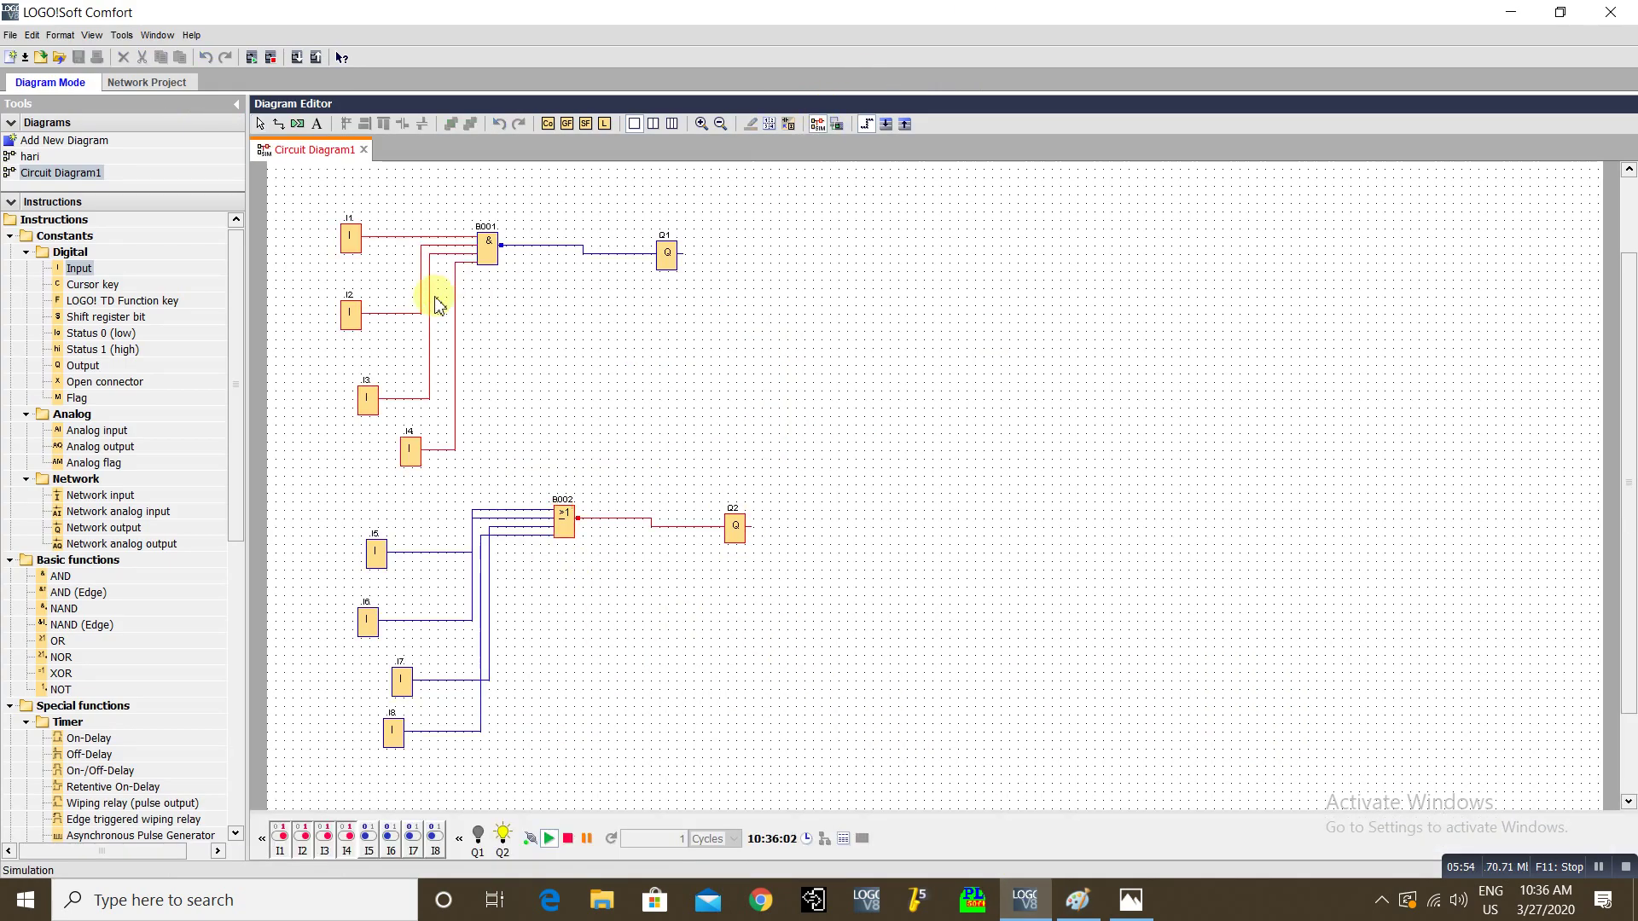
{"action": "left_click", "coordinate": [351, 240]}
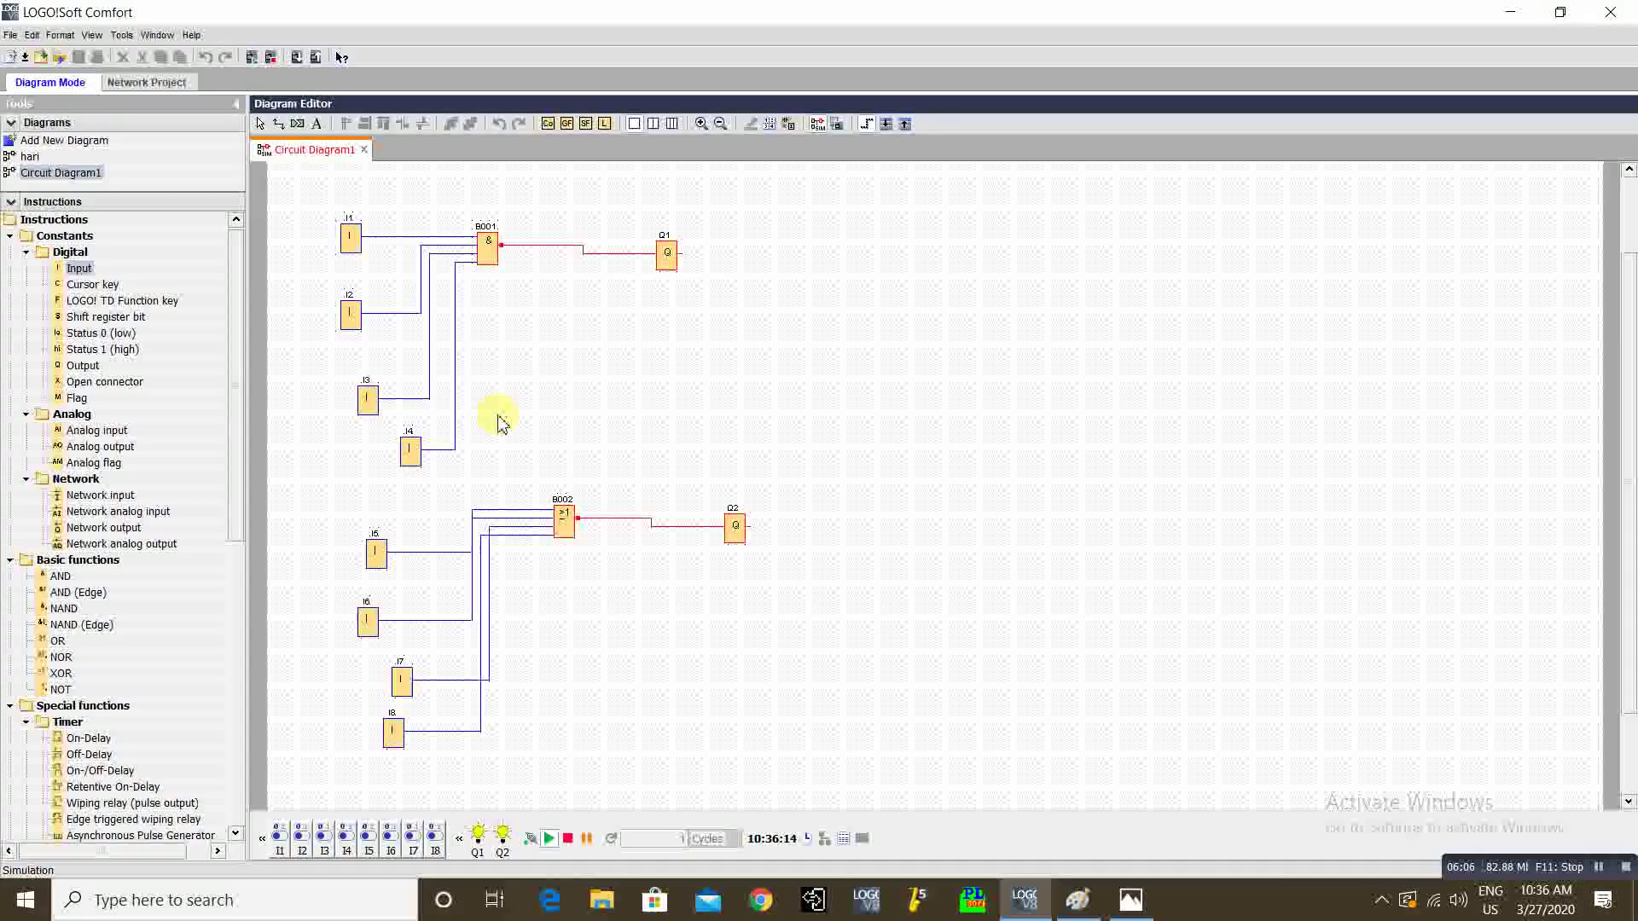
{"action": "left_click", "coordinate": [410, 447]}
{"action": "left_click", "coordinate": [369, 401]}
{"action": "left_click", "coordinate": [350, 314]}
{"action": "left_click", "coordinate": [353, 241]}
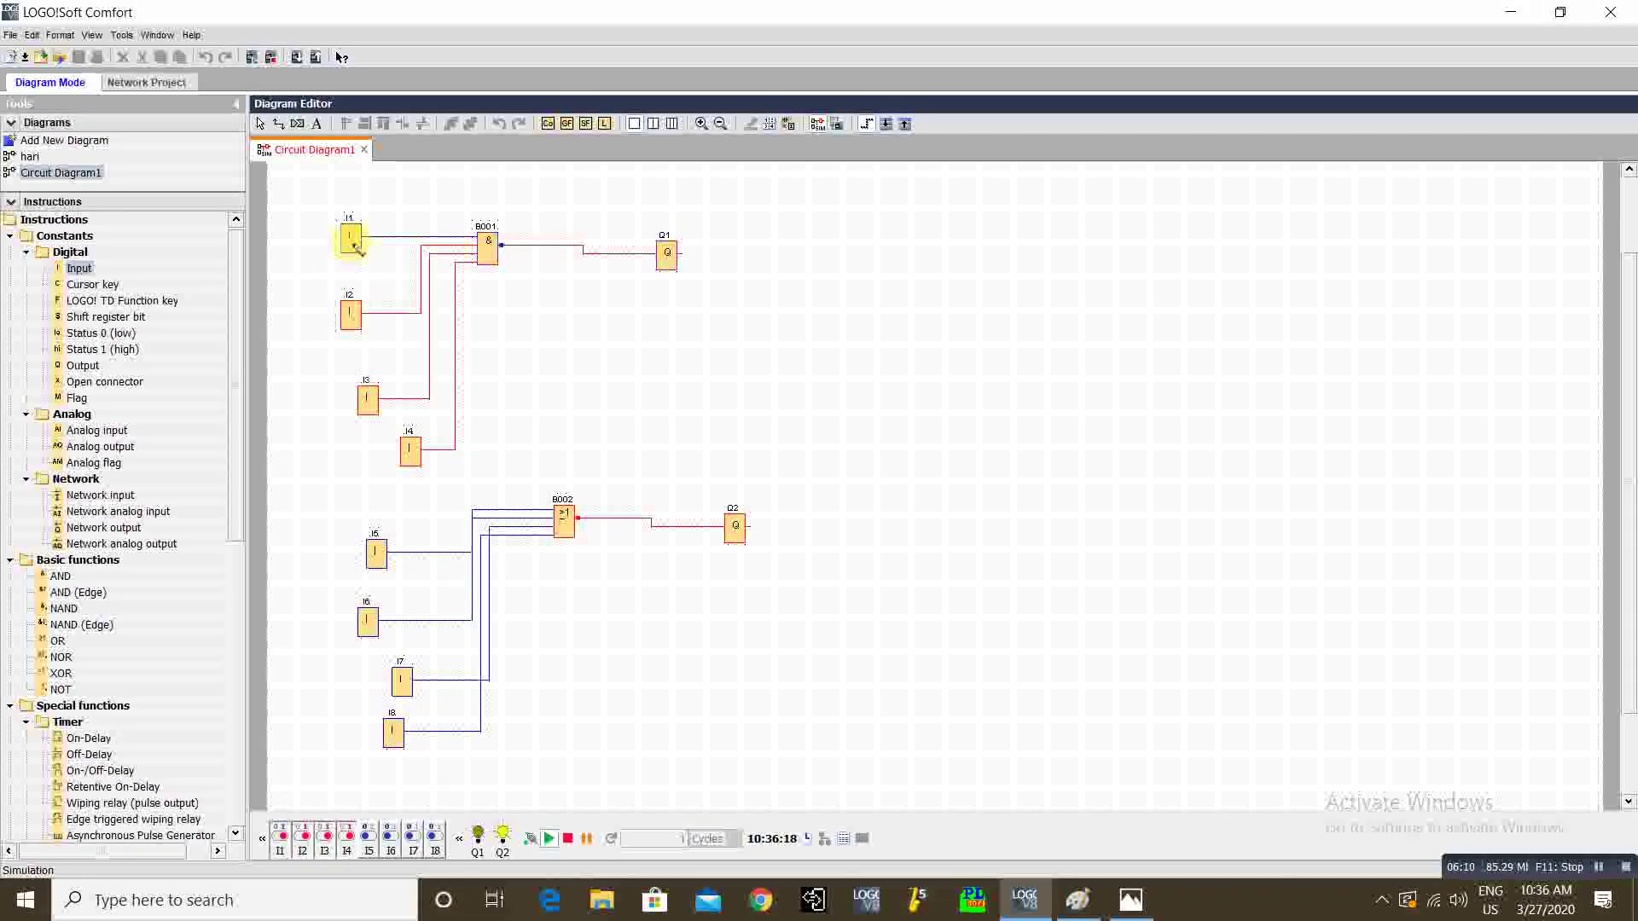
{"action": "left_click", "coordinate": [353, 242]}
{"action": "left_click", "coordinate": [350, 312]}
{"action": "left_click", "coordinate": [369, 395]}
{"action": "left_click", "coordinate": [410, 445]}
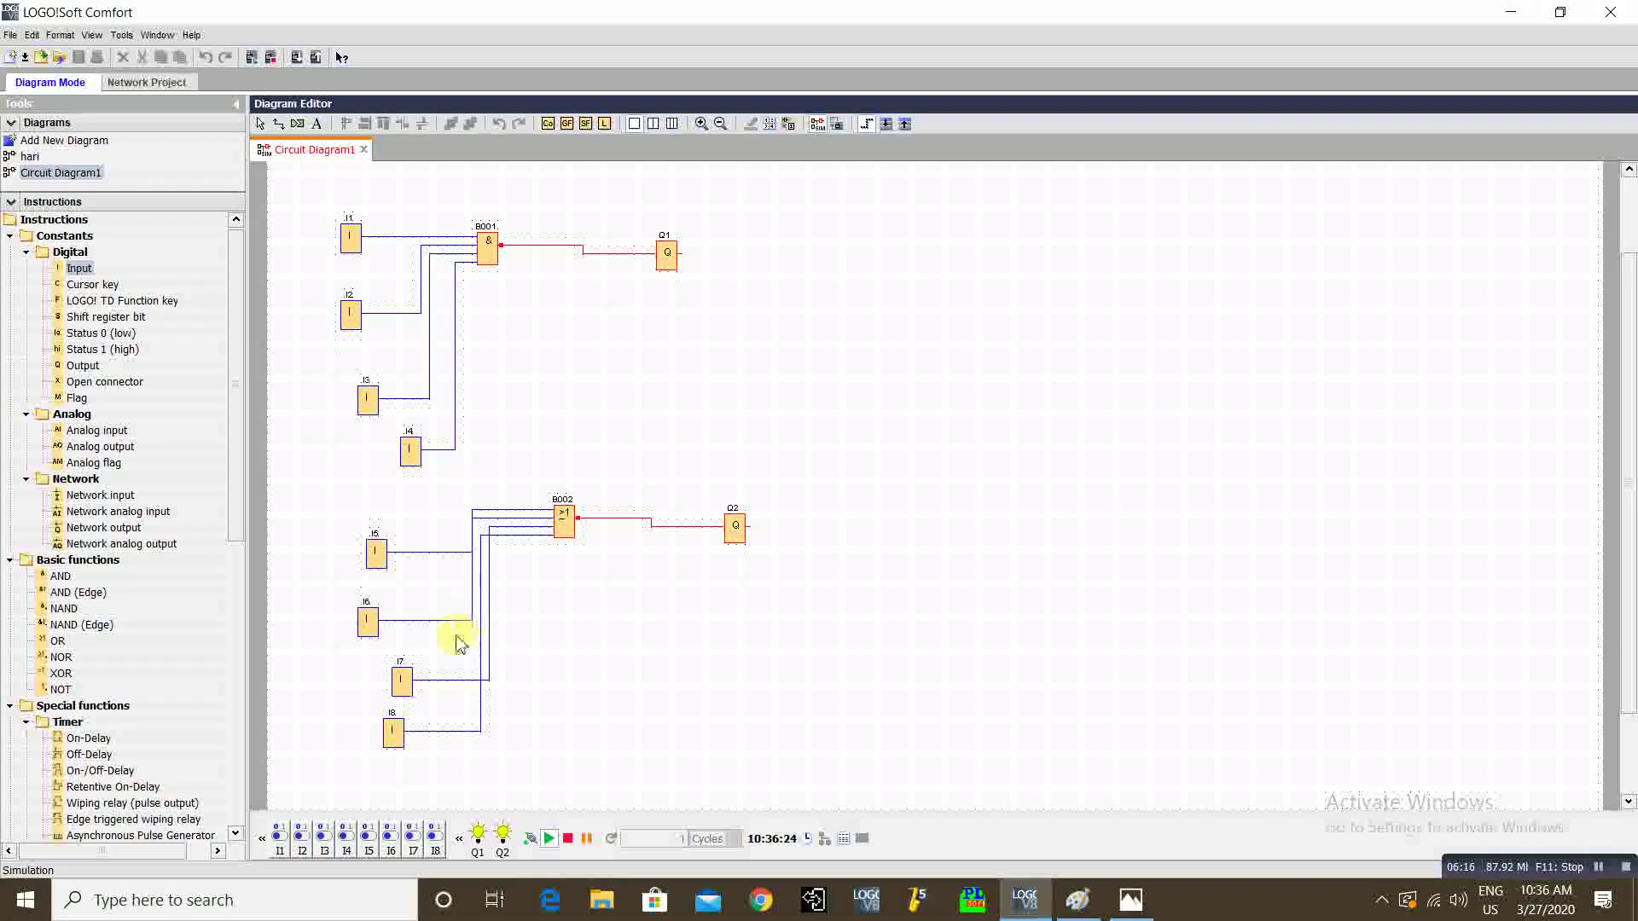
- Switch I5 on so Q2 turns off, comparing against the contact sketch in Paint
{"action": "left_click", "coordinate": [388, 562]}
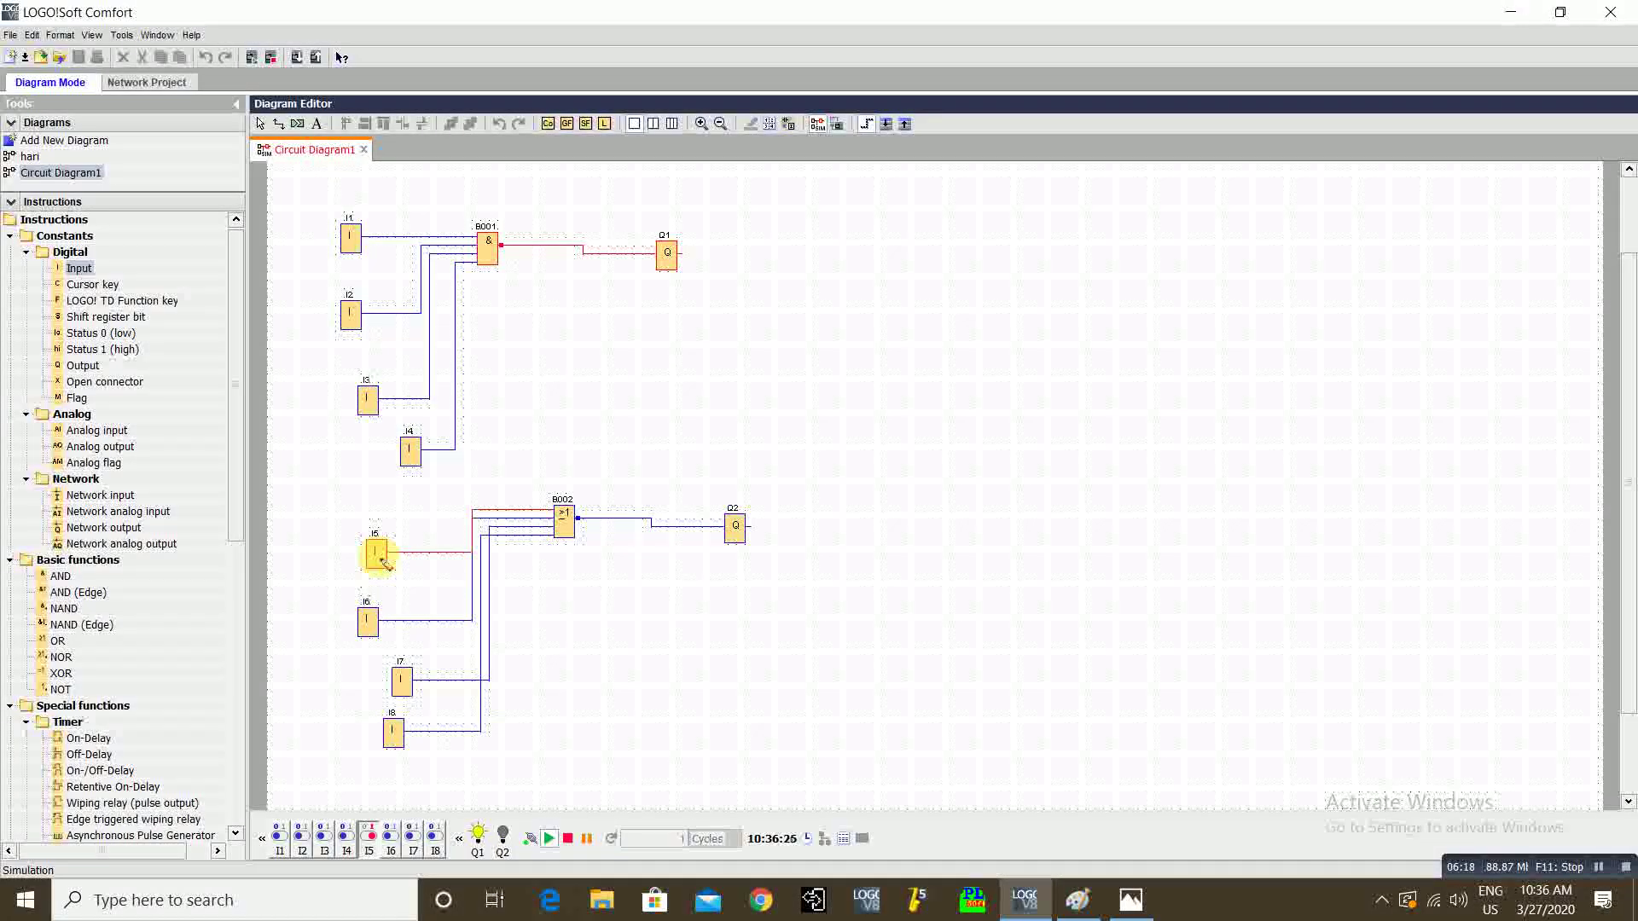
{"action": "left_click", "coordinate": [1077, 900]}
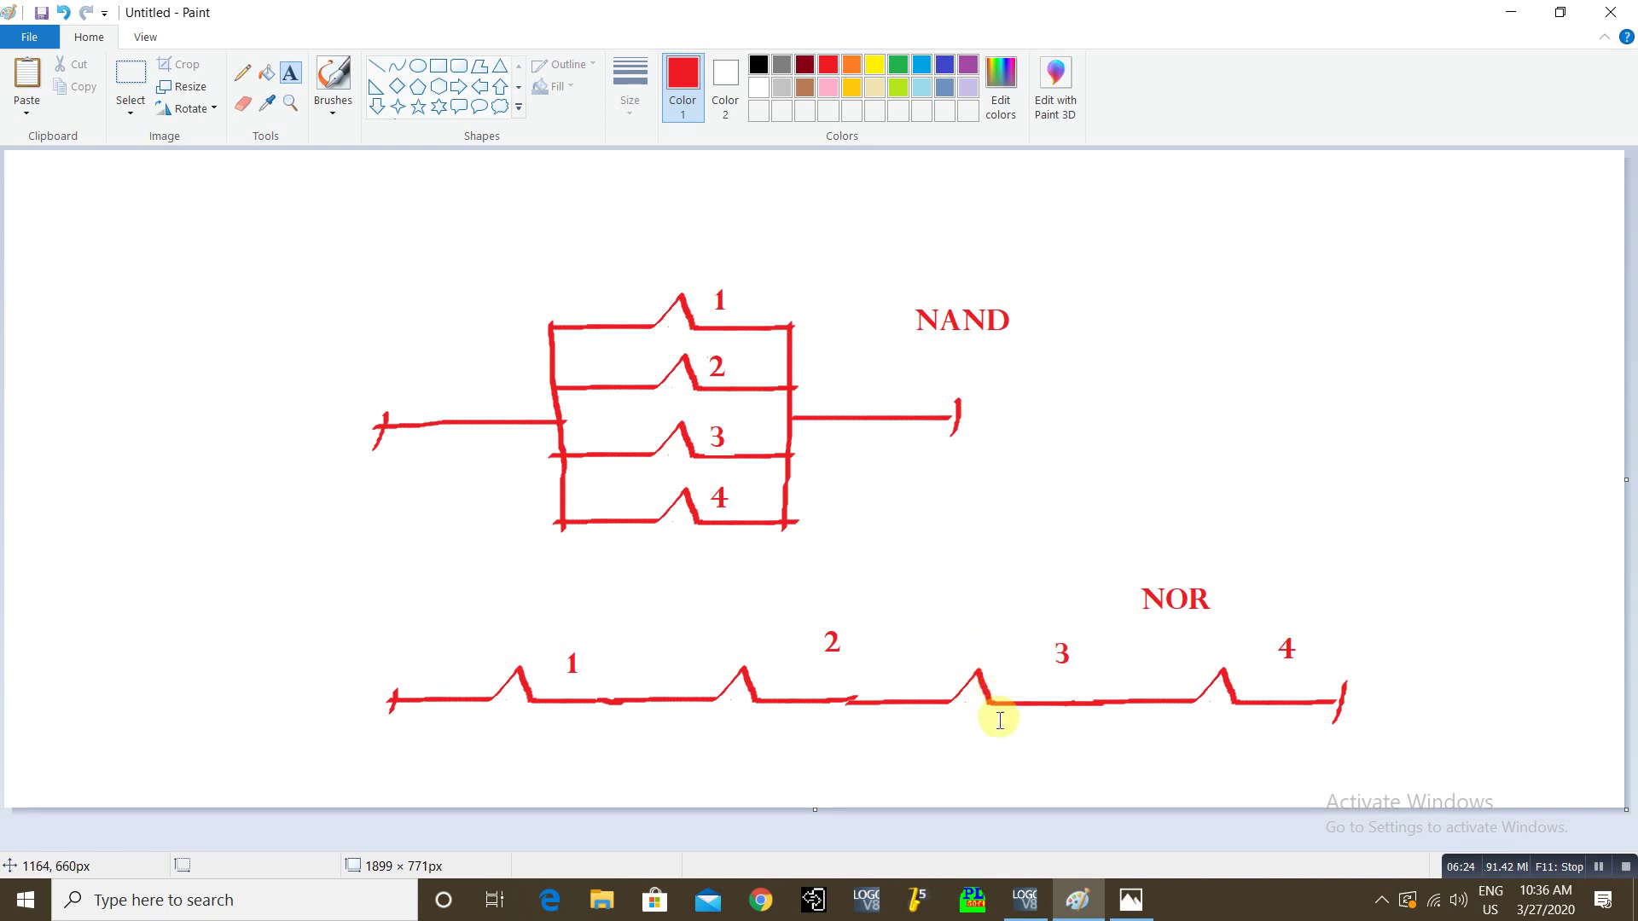
{"action": "left_click", "coordinate": [1028, 898]}
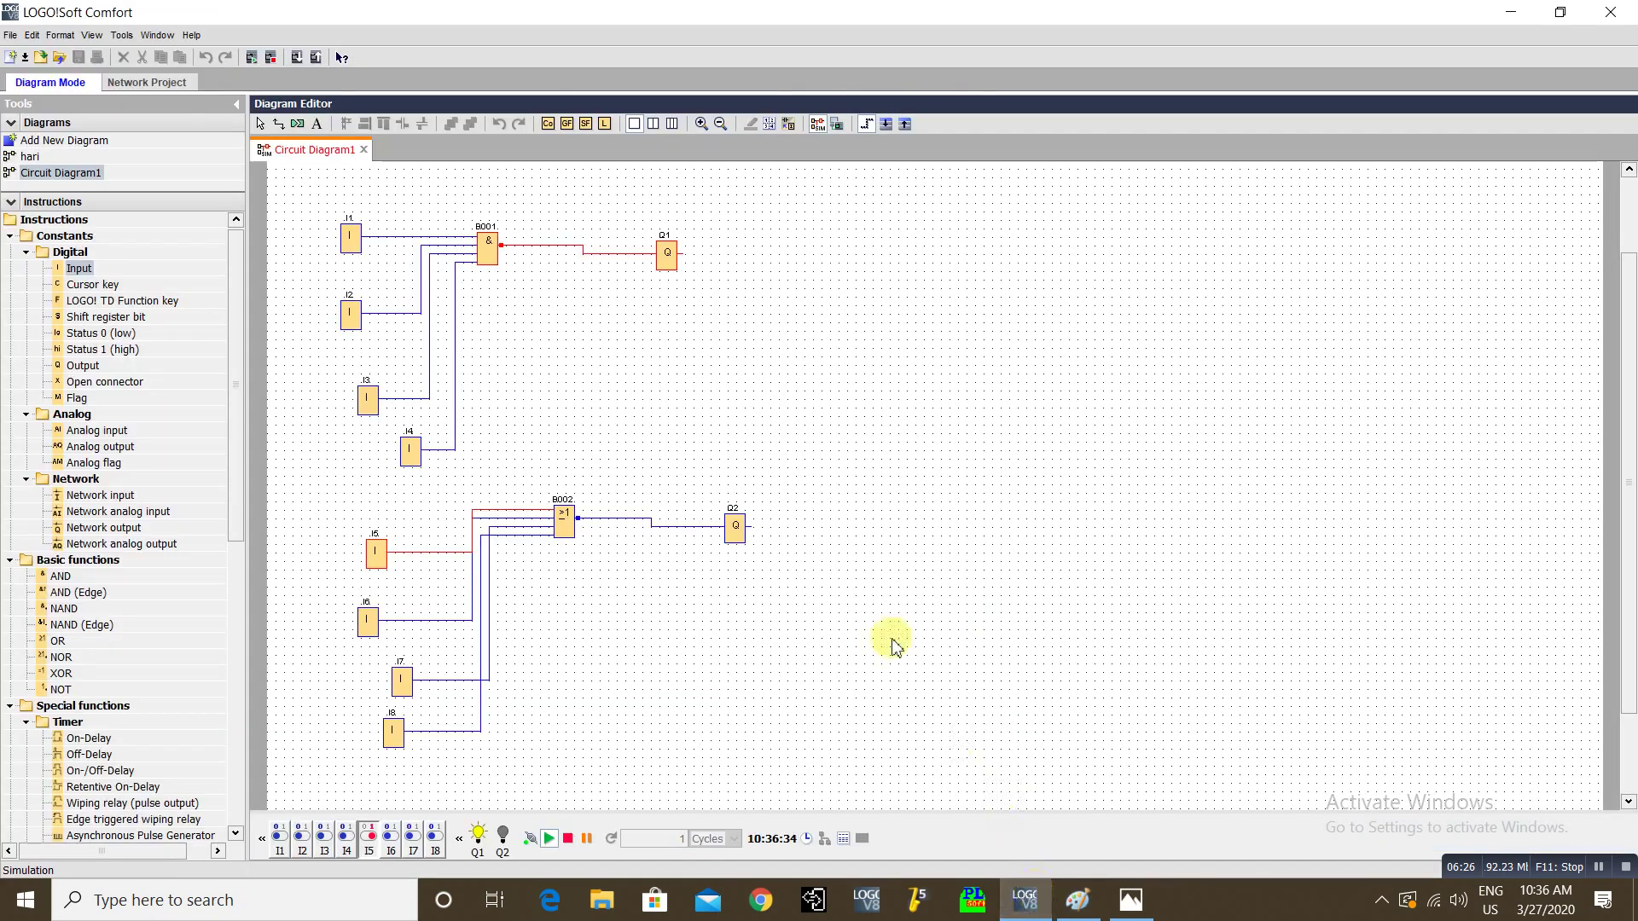